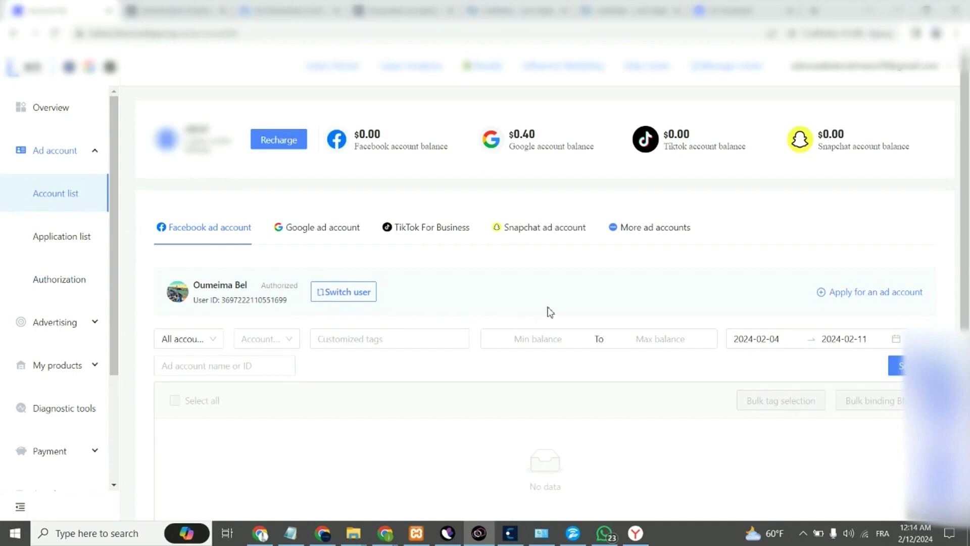
# Start a Facebook ad account application on the Facebook website and choose E-commerce as the business sector
pyautogui.click(829, 292)
pyautogui.click(443, 375)
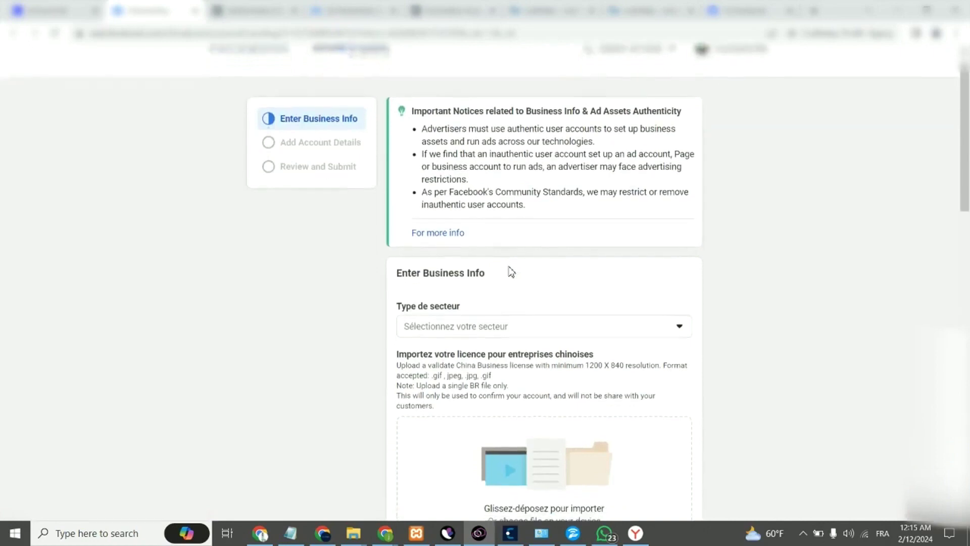
pyautogui.scroll(-3, 512, 272)
pyautogui.scroll(2, 505, 304)
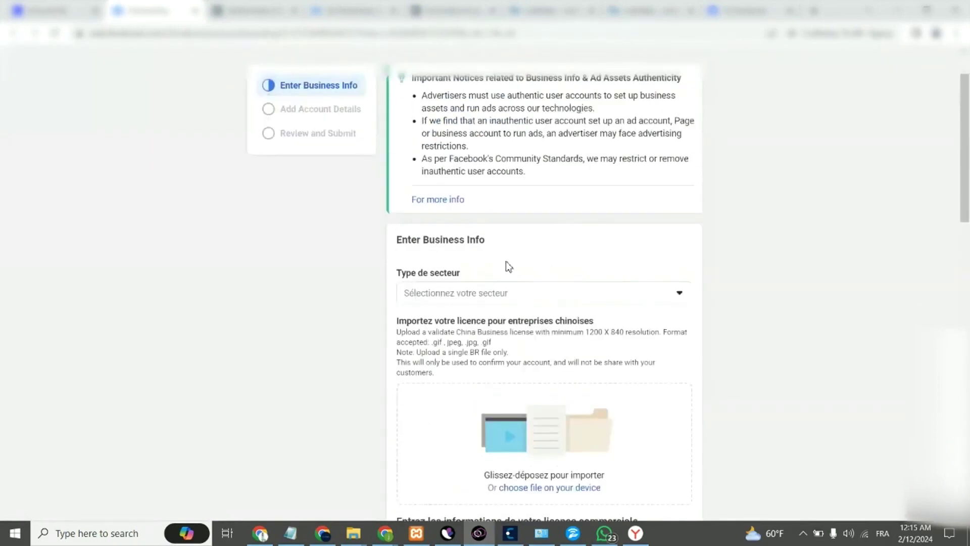
pyautogui.click(483, 299)
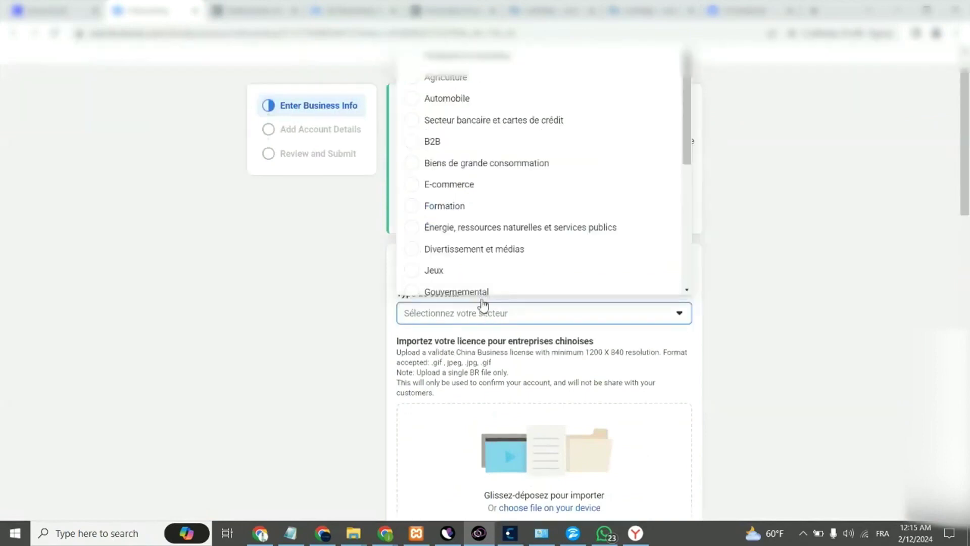
pyautogui.click(438, 184)
# Examine the Business Info form's requirements, from the Chinese business licence upload and company details to the website URL and optional supporting document
pyautogui.scroll(-4, 600, 273)
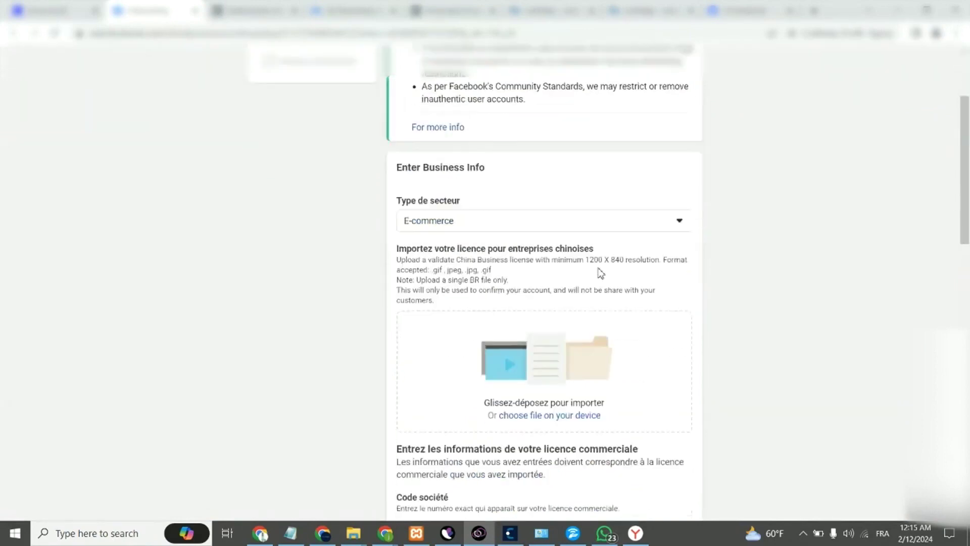
pyautogui.scroll(-9, 525, 271)
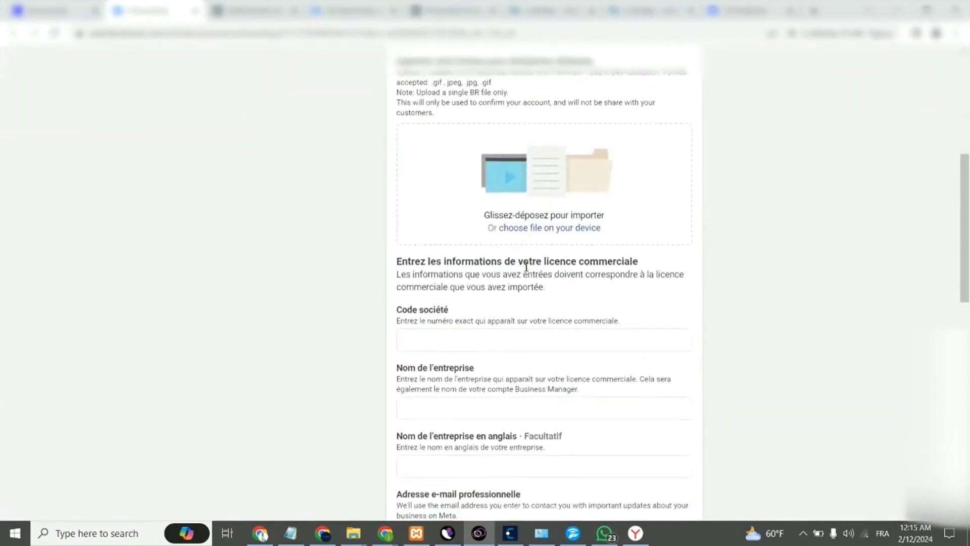
pyautogui.scroll(-4, 509, 210)
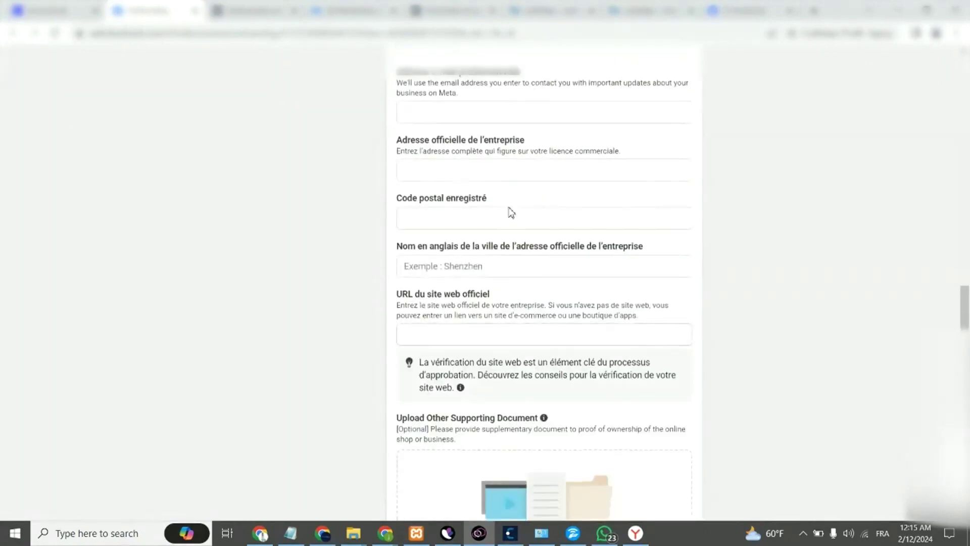
pyautogui.scroll(3, 509, 210)
pyautogui.scroll(-4, 510, 211)
pyautogui.scroll(3, 510, 212)
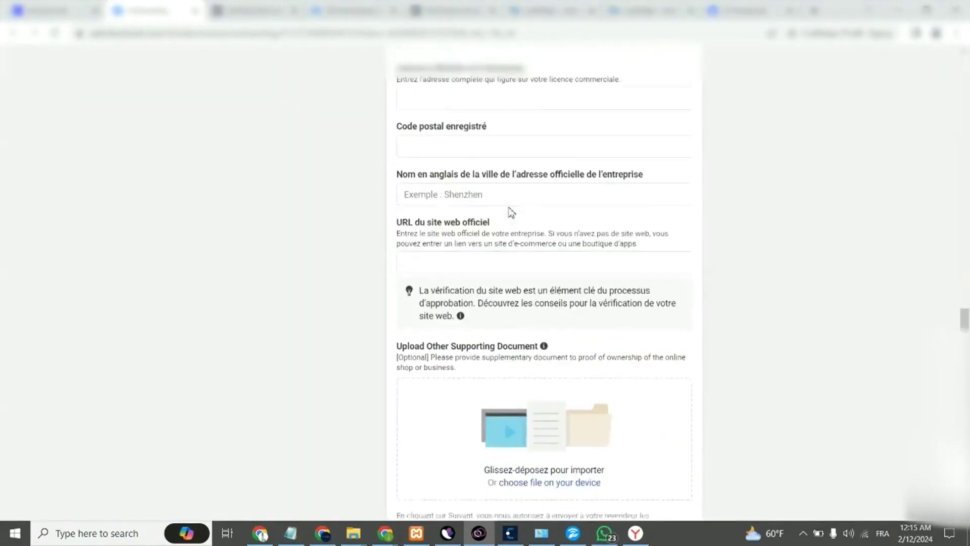
pyautogui.scroll(-3, 510, 211)
pyautogui.scroll(3, 511, 211)
pyautogui.scroll(-3, 511, 213)
pyautogui.scroll(17, 510, 212)
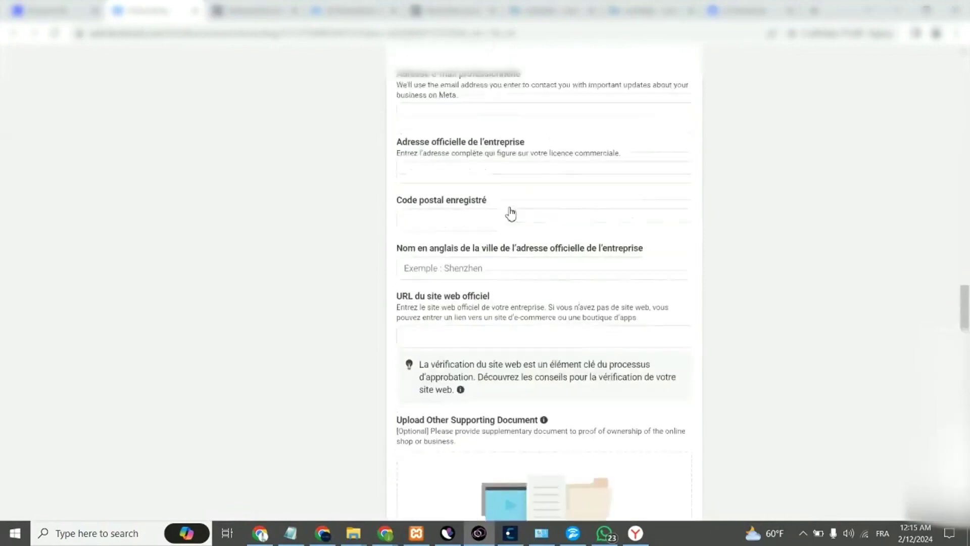
pyautogui.scroll(1, 511, 208)
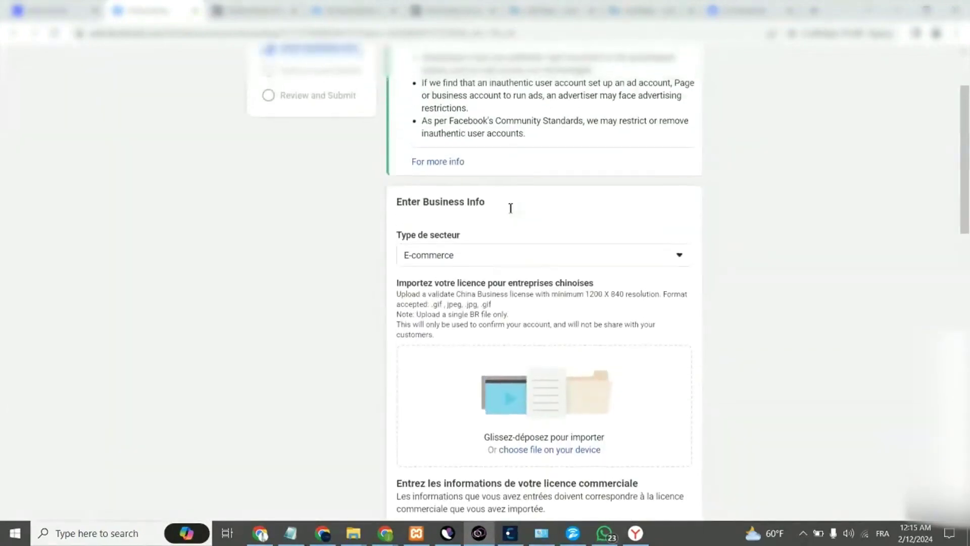
pyautogui.scroll(2, 511, 212)
pyautogui.scroll(-10, 511, 212)
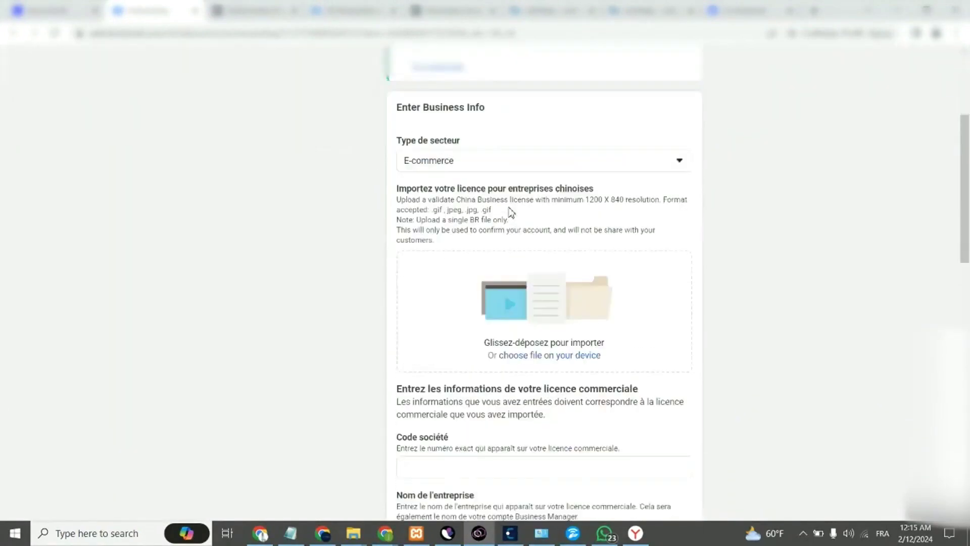
pyautogui.scroll(-15, 511, 212)
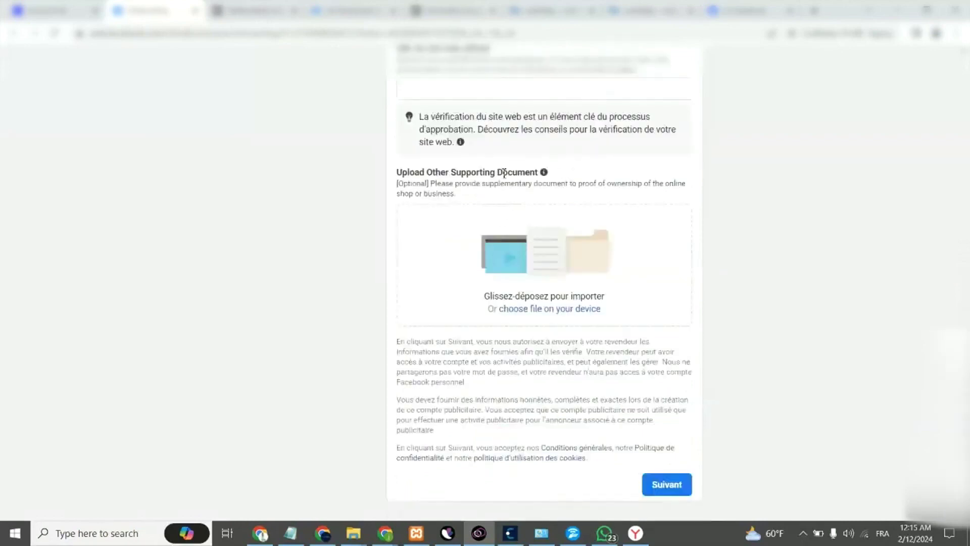
pyautogui.scroll(20, 504, 173)
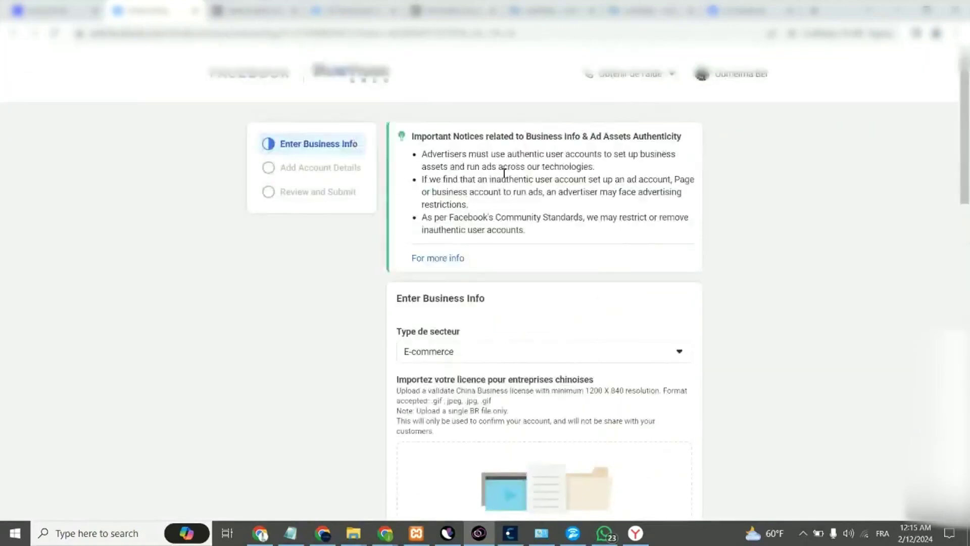
# Return to the ad account dashboard, dismiss the application guidance and set the second listed authorized user as current
pyautogui.click(56, 10)
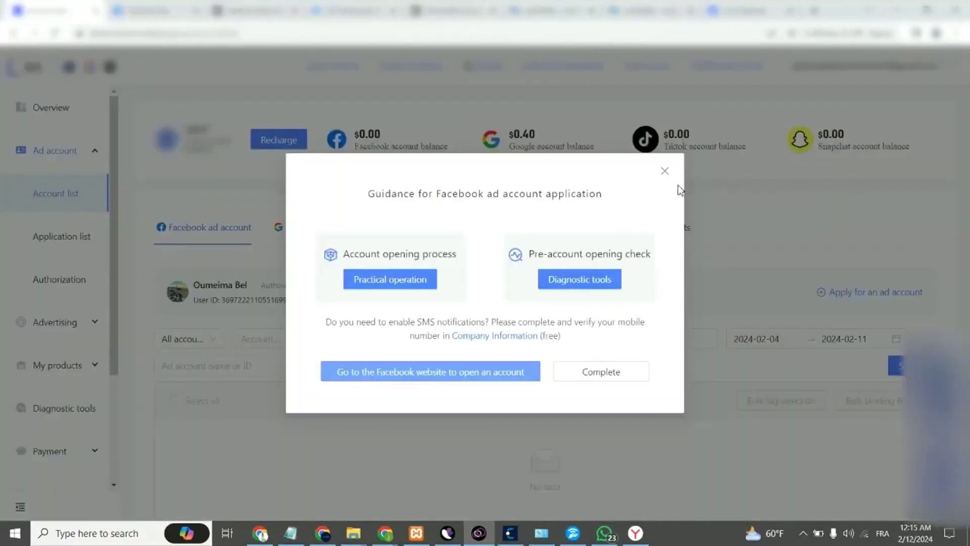
pyautogui.click(664, 171)
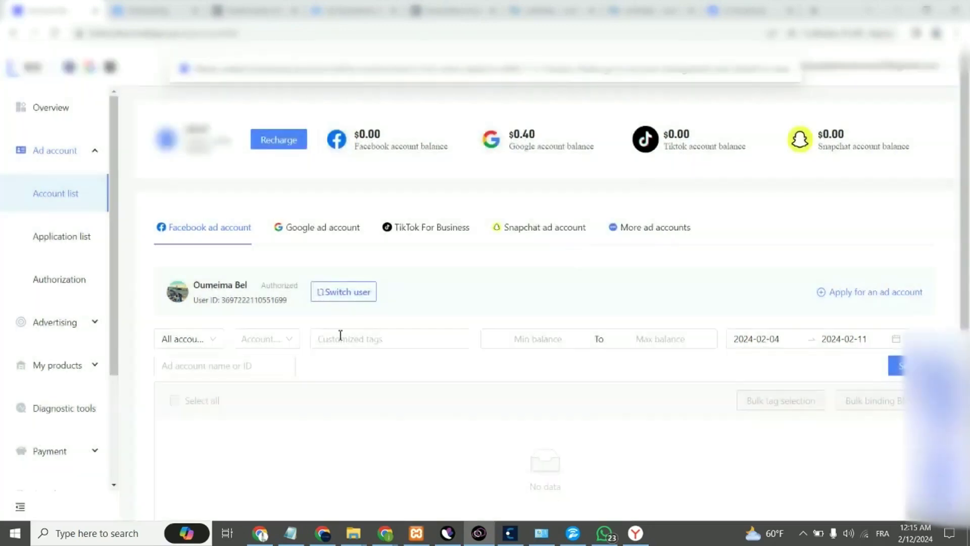
pyautogui.click(333, 293)
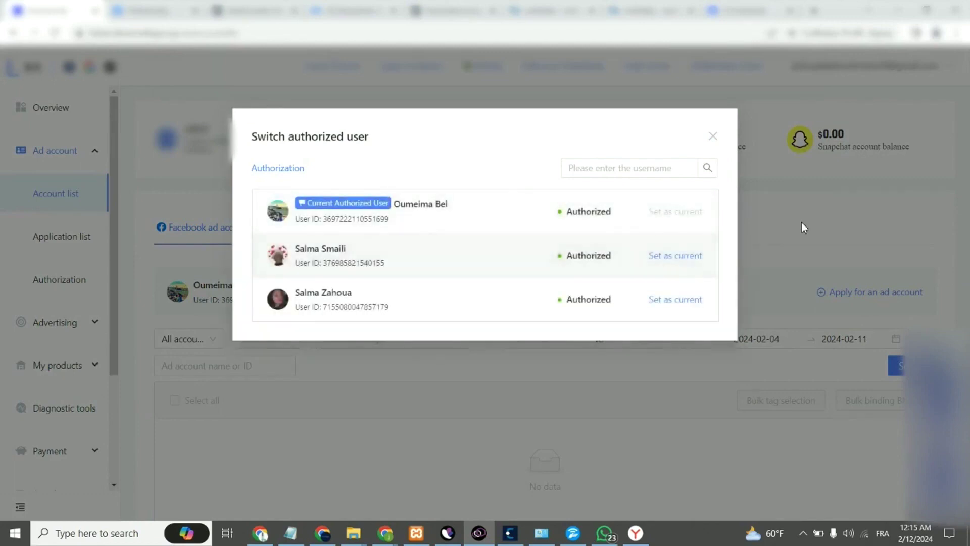
pyautogui.click(676, 257)
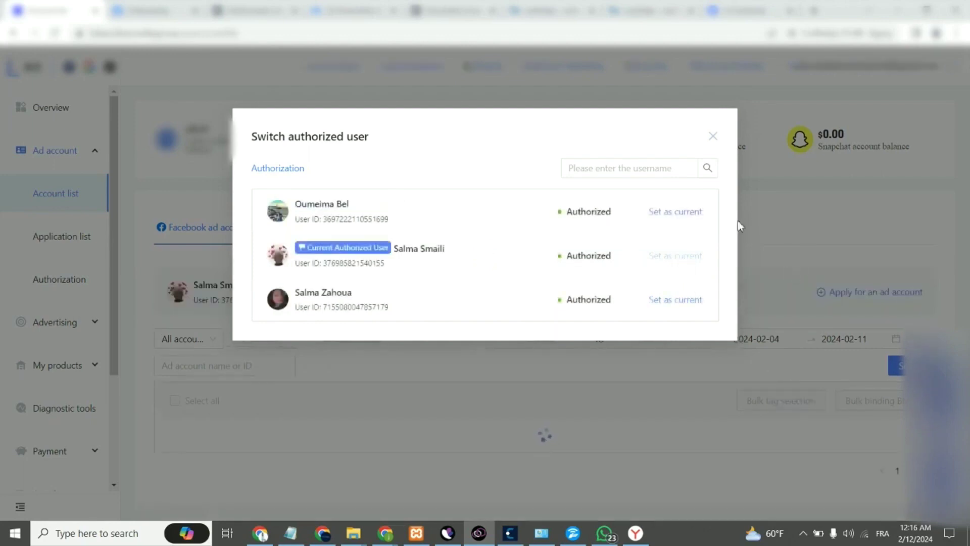
pyautogui.click(714, 138)
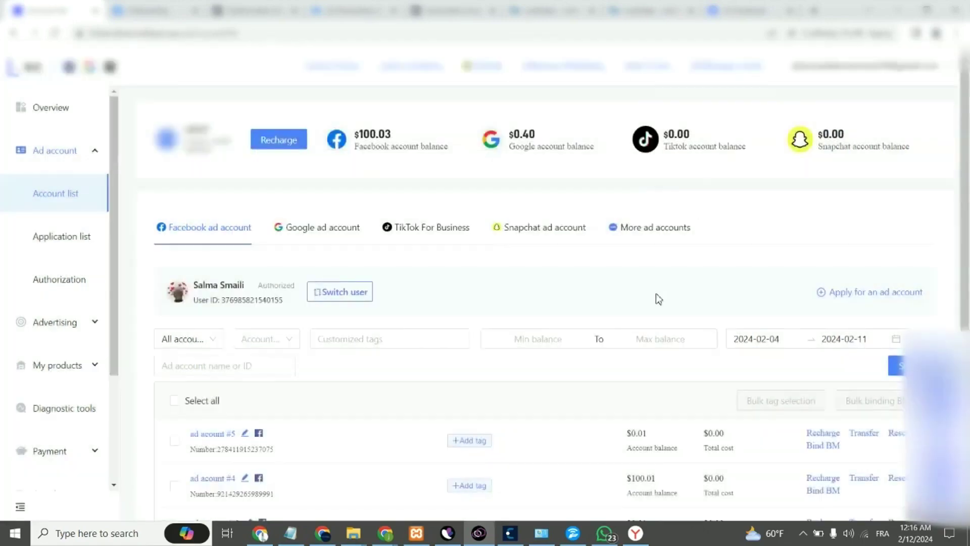
# Look over the user's Facebook ad accounts, open the application list and acknowledge the business licence reminder
pyautogui.scroll(-4, 656, 296)
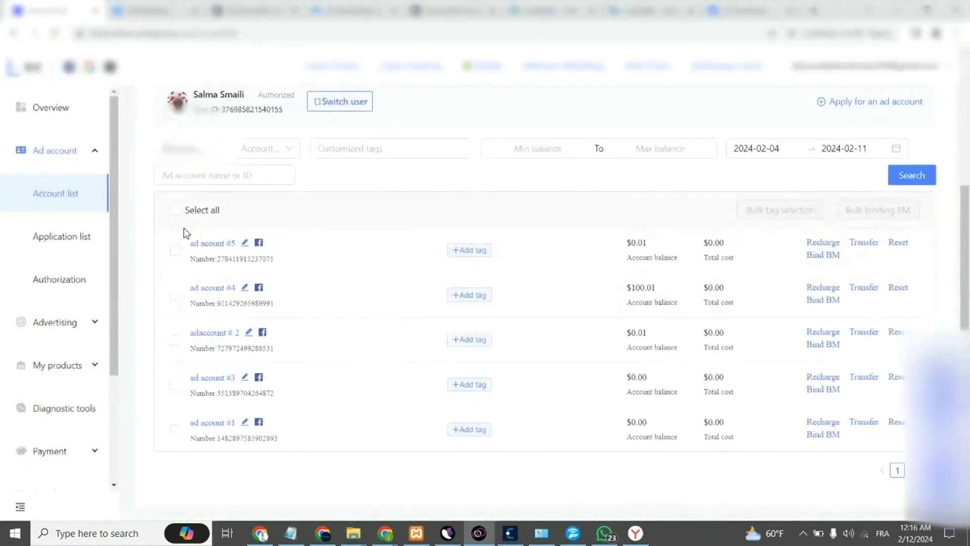
pyautogui.scroll(1, 568, 296)
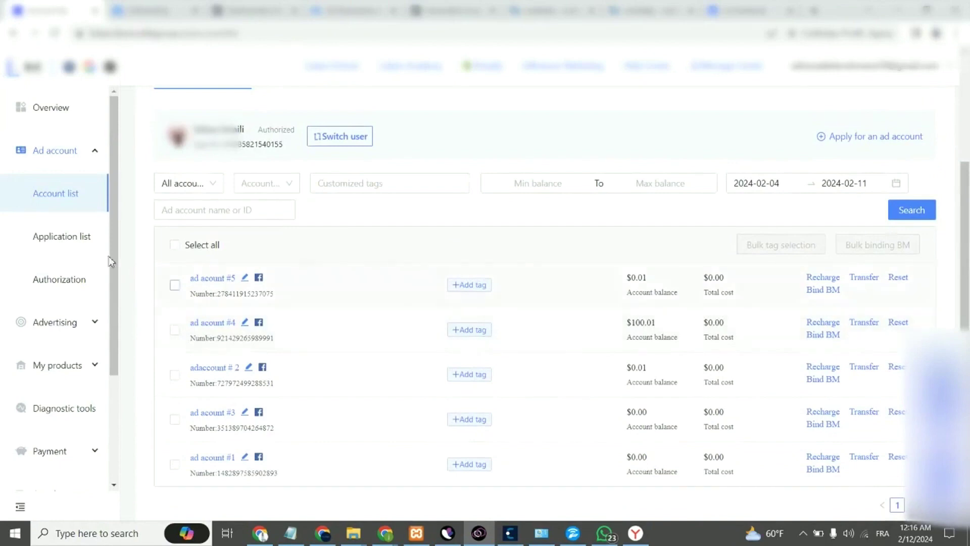
pyautogui.click(80, 242)
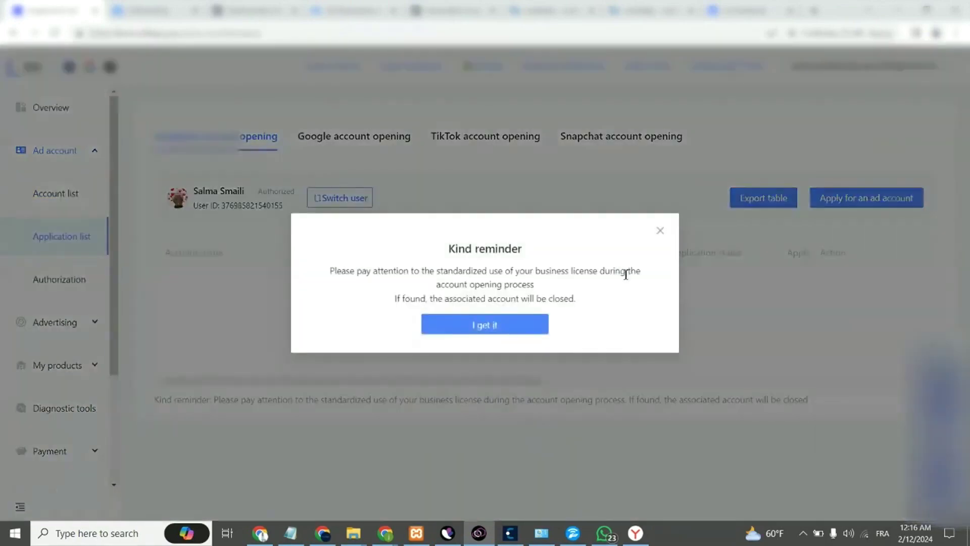
pyautogui.click(516, 331)
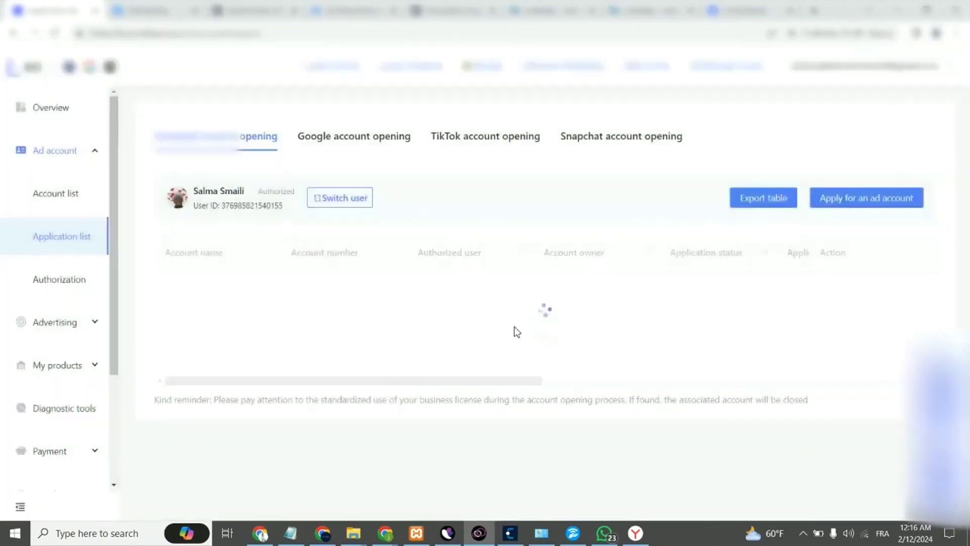
pyautogui.scroll(-6, 651, 384)
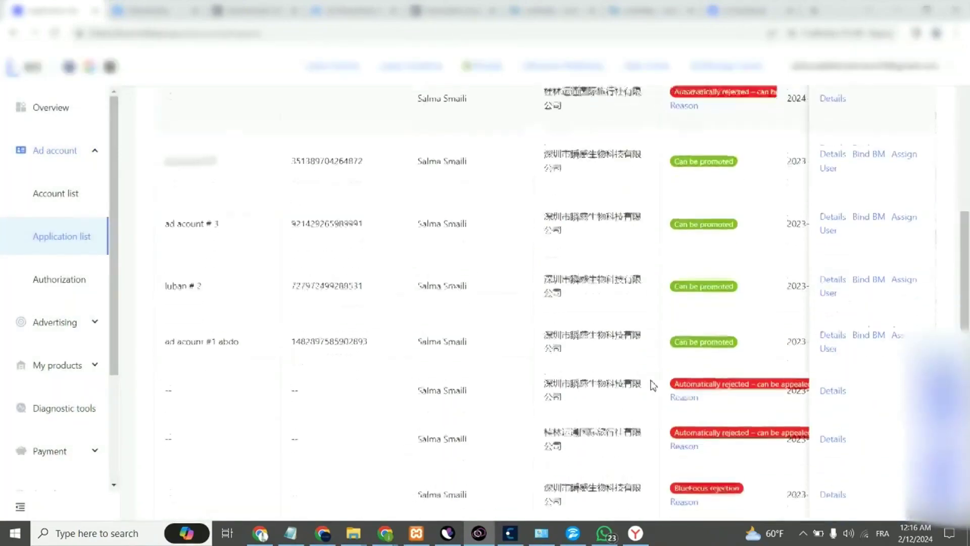
pyautogui.scroll(3, 652, 385)
pyautogui.scroll(-5, 622, 241)
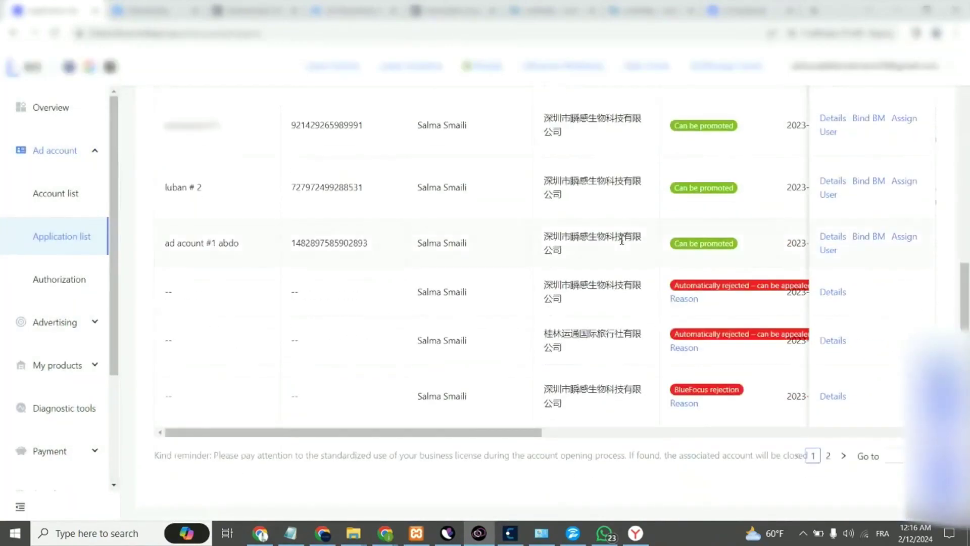
pyautogui.scroll(1, 662, 353)
pyautogui.moveTo(675, 326)
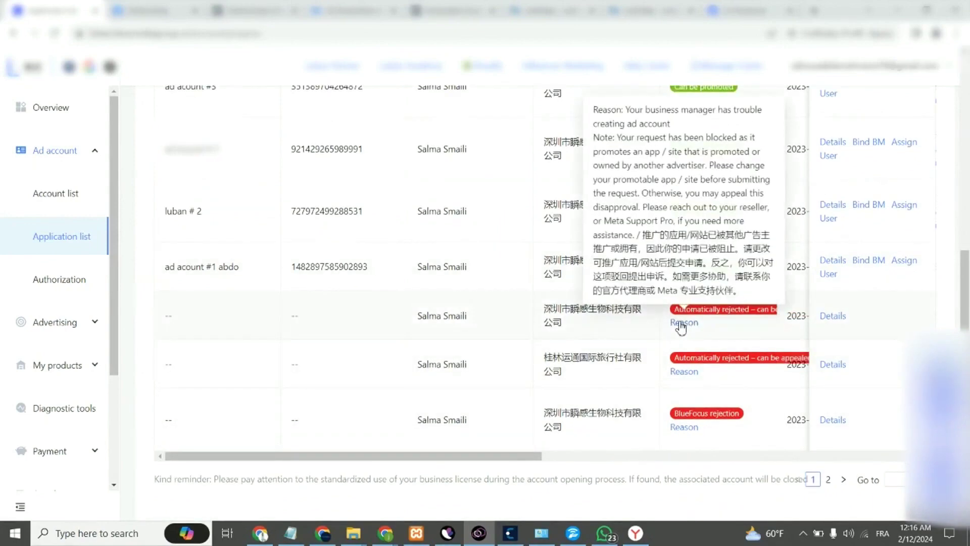
pyautogui.hscroll(6, 607, 337)
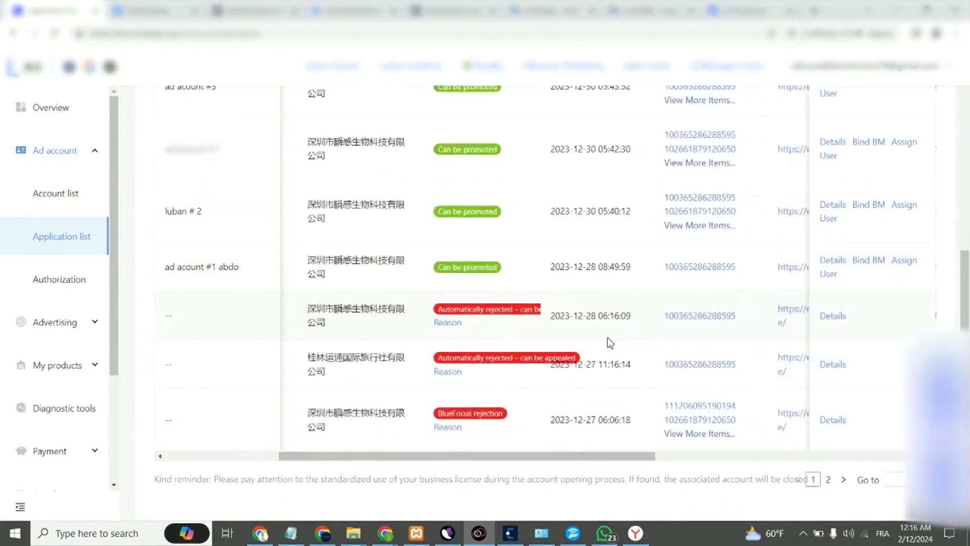
pyautogui.hscroll(1, 607, 338)
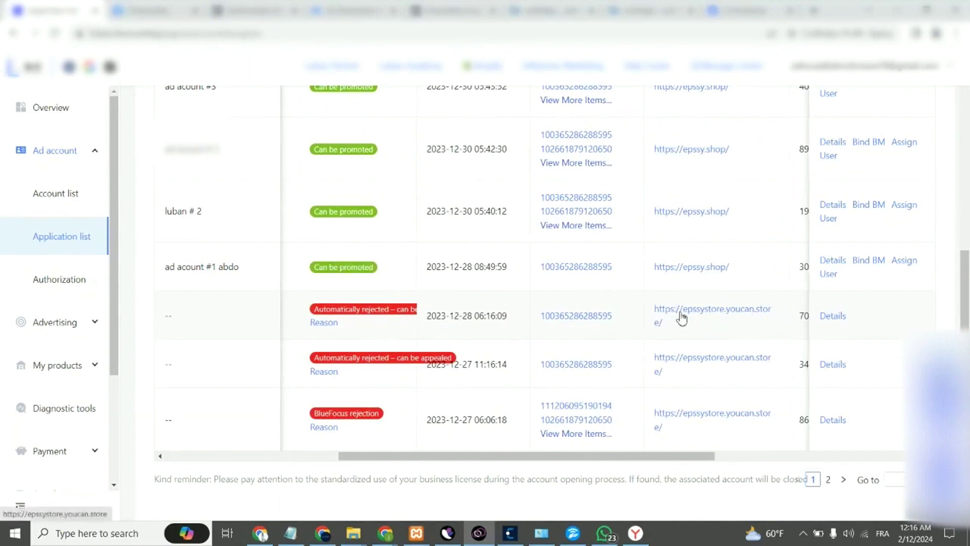
pyautogui.hscroll(-1, 574, 299)
pyautogui.scroll(5, 574, 299)
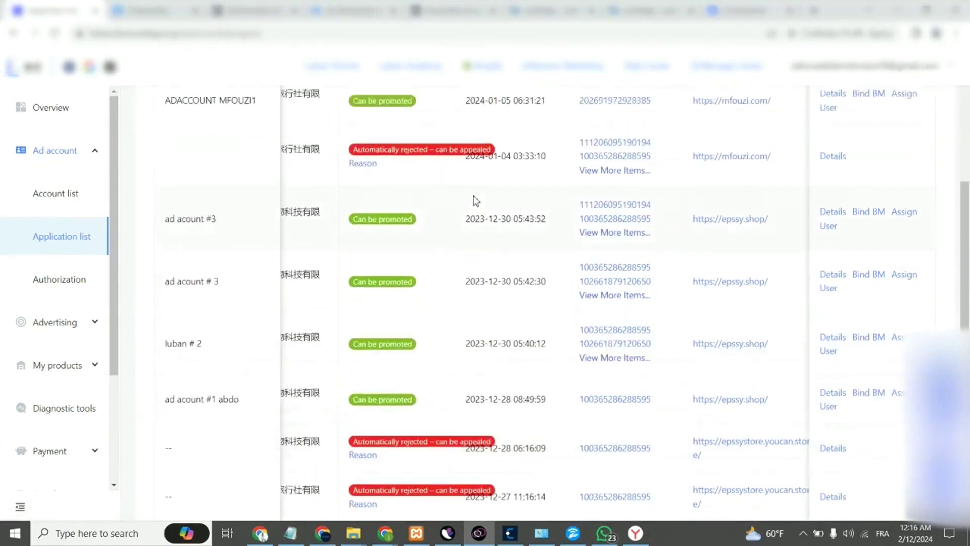
# Read the rejection reason for the 2024-01-04 mfouzi.com application and compare the statuses and domains of the neighbouring applications
pyautogui.click(368, 175)
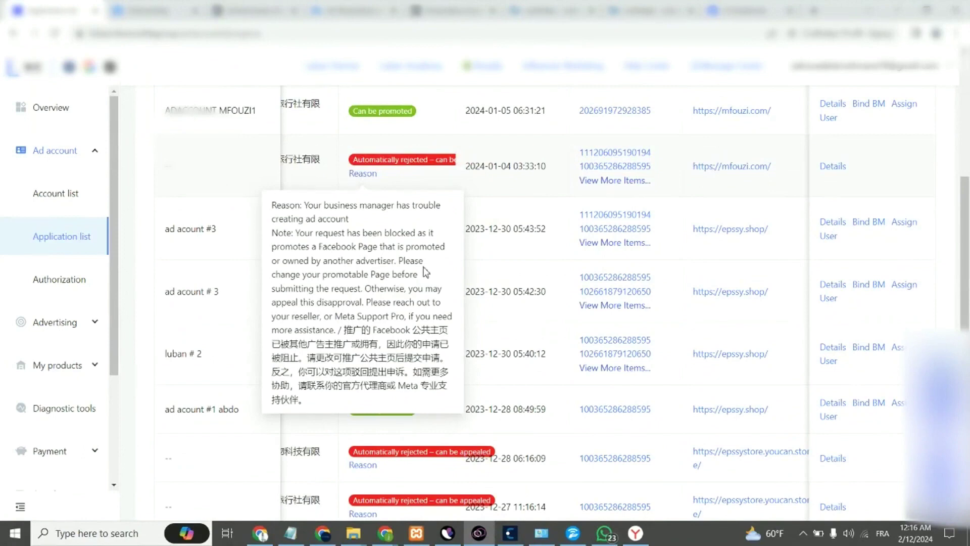
pyautogui.click(505, 226)
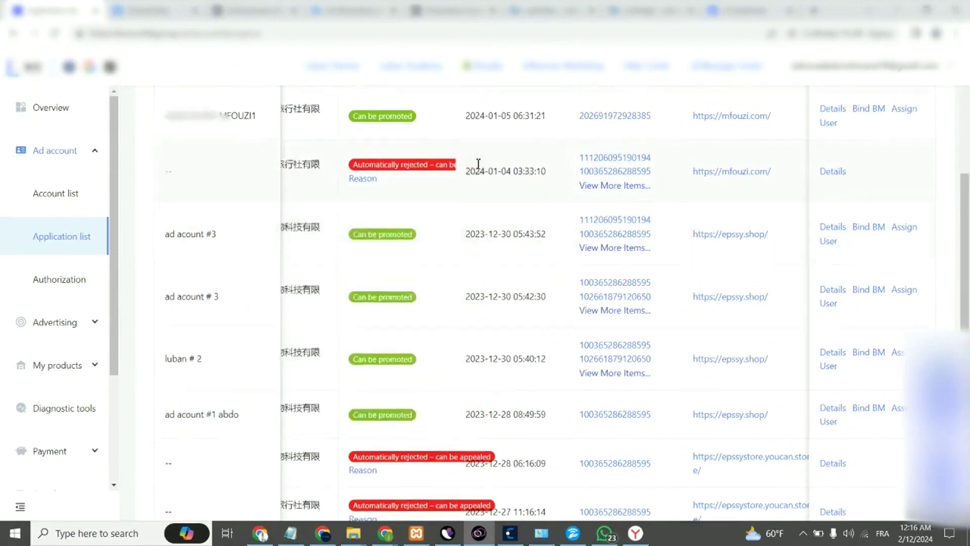
pyautogui.scroll(1, 476, 165)
pyautogui.scroll(-1, 376, 217)
pyautogui.hscroll(-1, 399, 314)
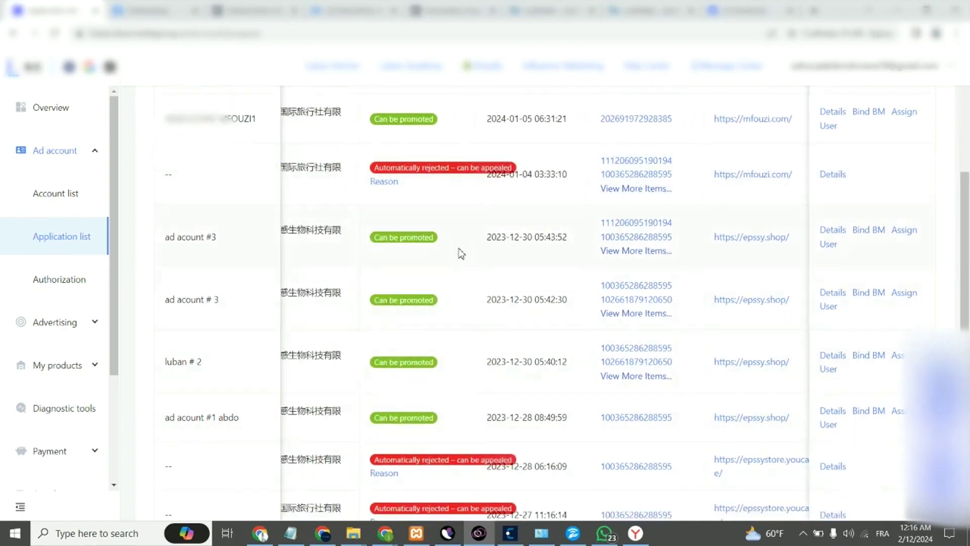
pyautogui.scroll(1, 462, 253)
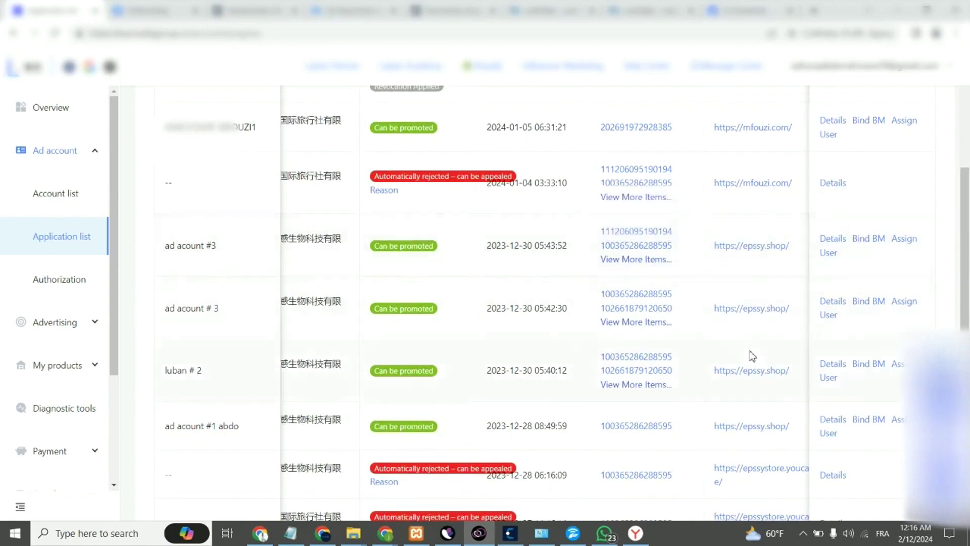
pyautogui.scroll(-1, 745, 347)
pyautogui.scroll(2, 741, 340)
pyautogui.hscroll(-1, 741, 340)
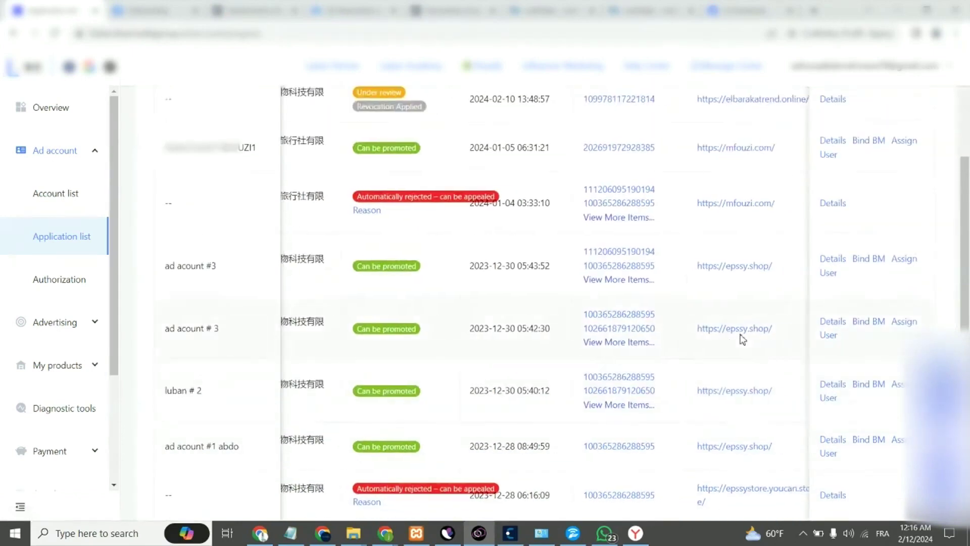
# Show the Google account opening applications in the application list
pyautogui.scroll(-1, 86, 369)
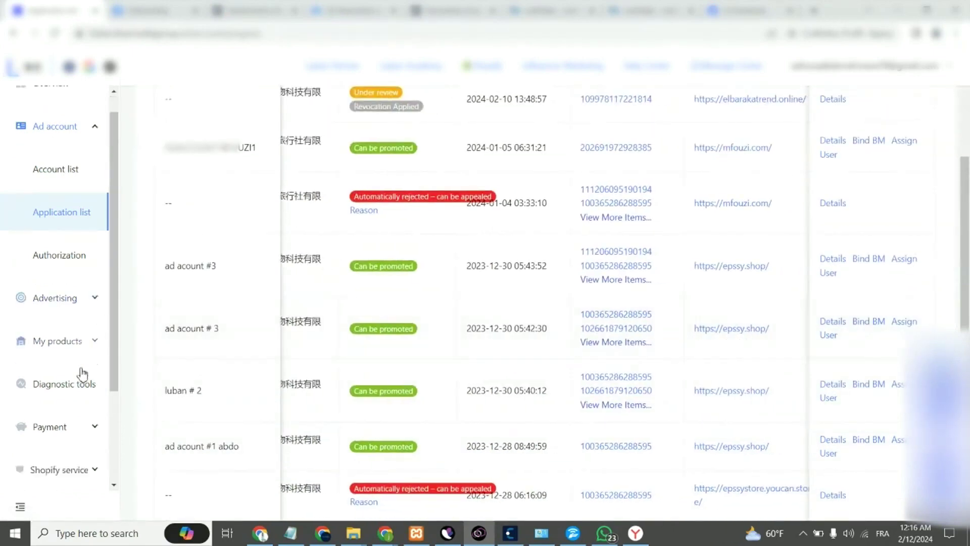
pyautogui.scroll(1, 99, 290)
pyautogui.scroll(4, 189, 235)
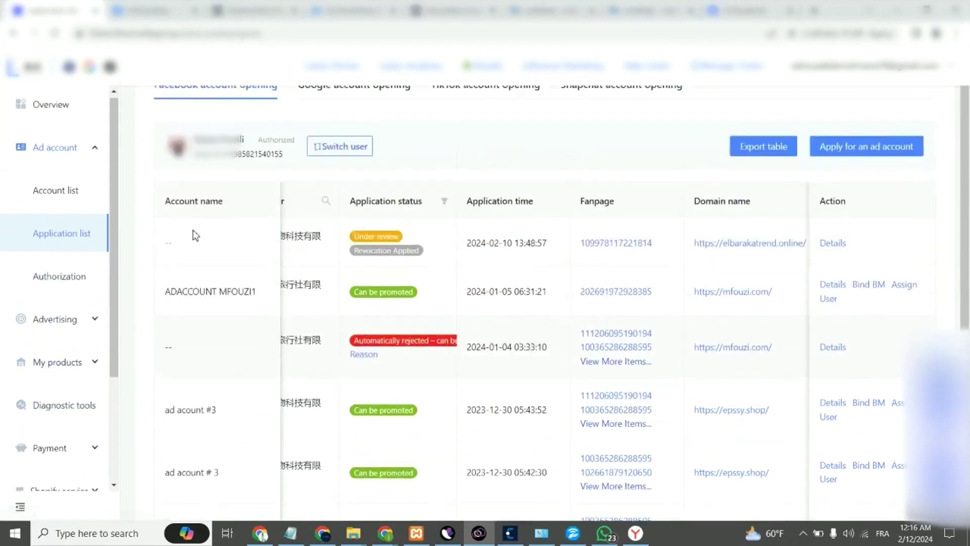
pyautogui.click(324, 146)
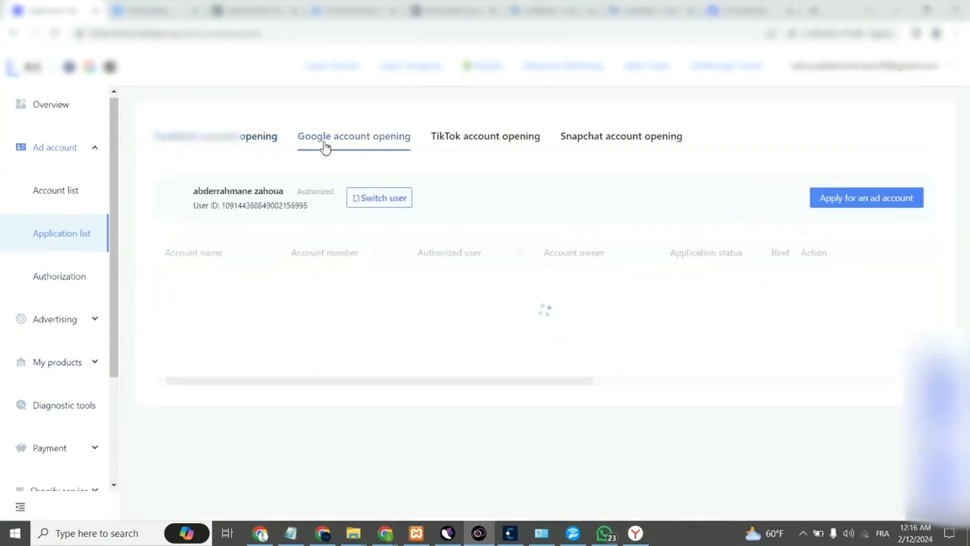
# Show the TikTok account opening applications, followed by the Snapchat ones
pyautogui.click(457, 139)
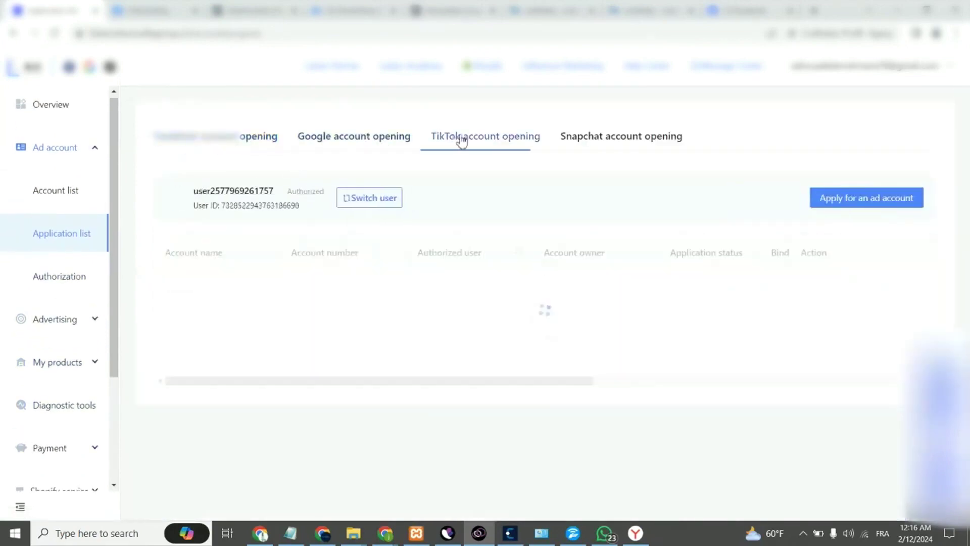
pyautogui.click(589, 139)
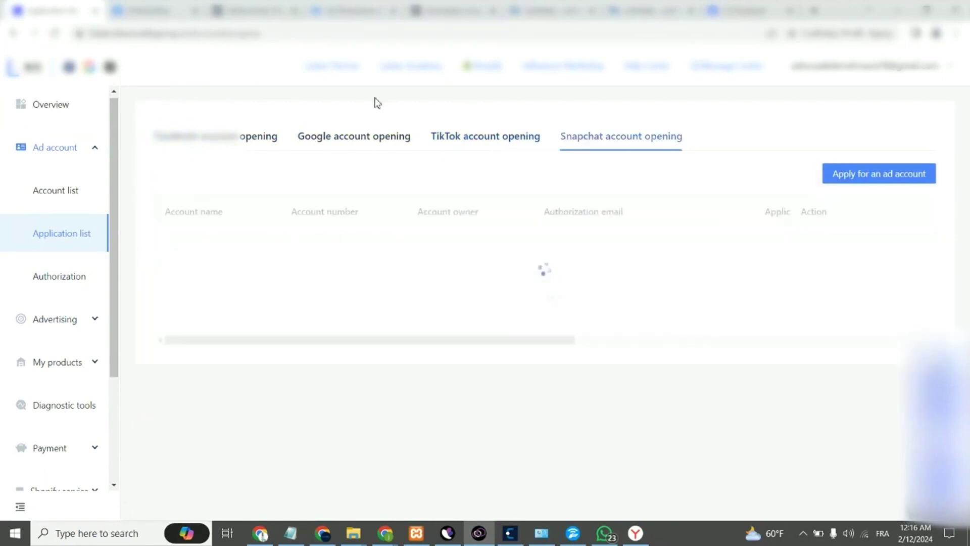
# Open the additional ad platforms in the account list and look over the offers, such as Bing Ads, Twitter, Taboola and Reddit
pyautogui.click(90, 198)
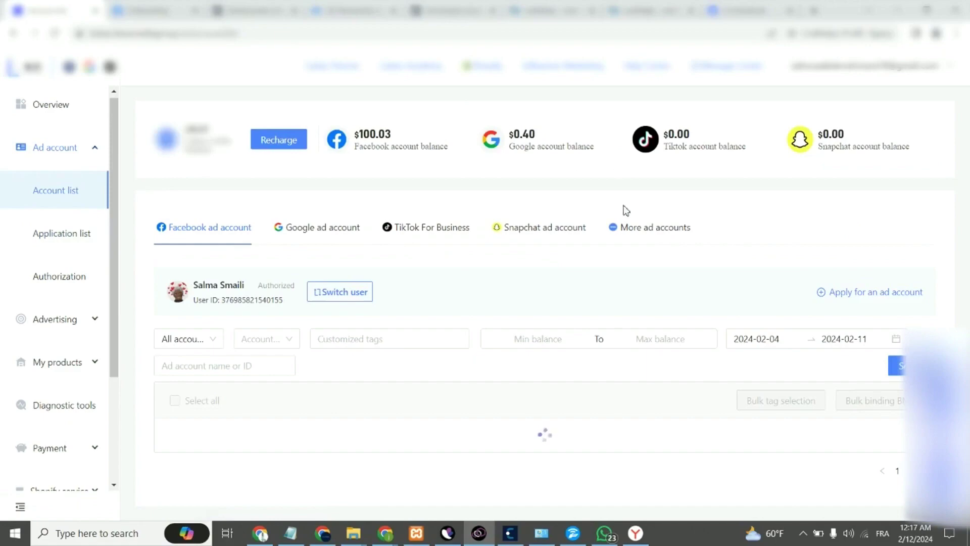
pyautogui.click(633, 226)
pyautogui.scroll(-3, 604, 276)
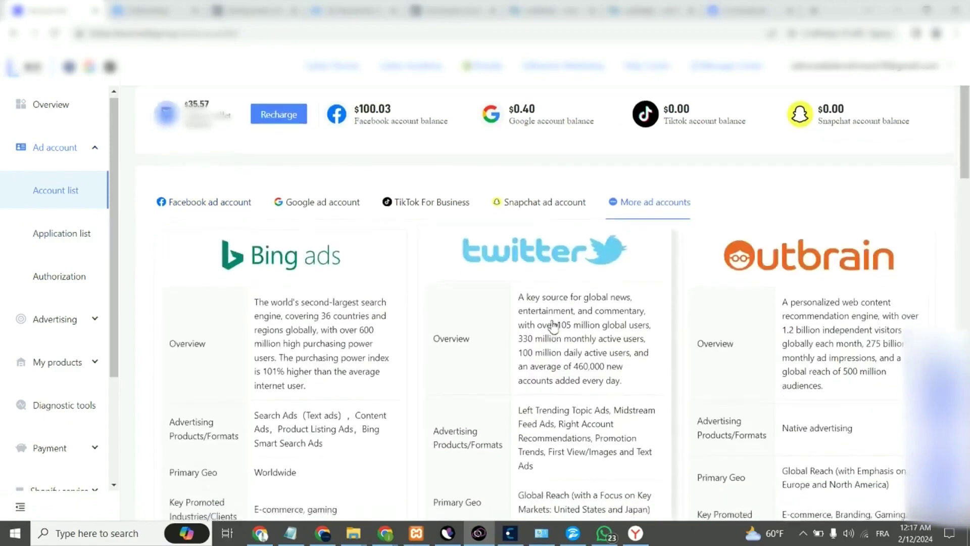
pyautogui.scroll(-10, 331, 218)
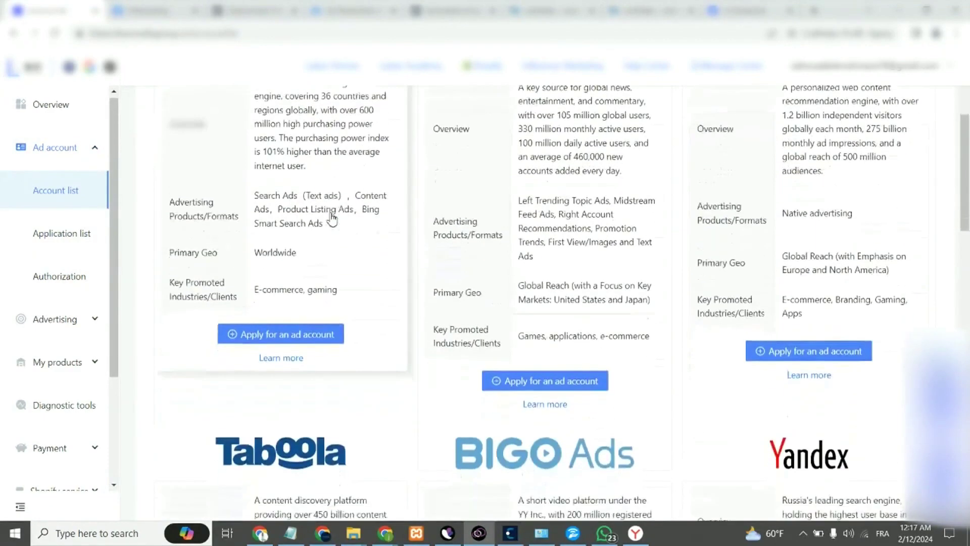
pyautogui.scroll(-5, 331, 218)
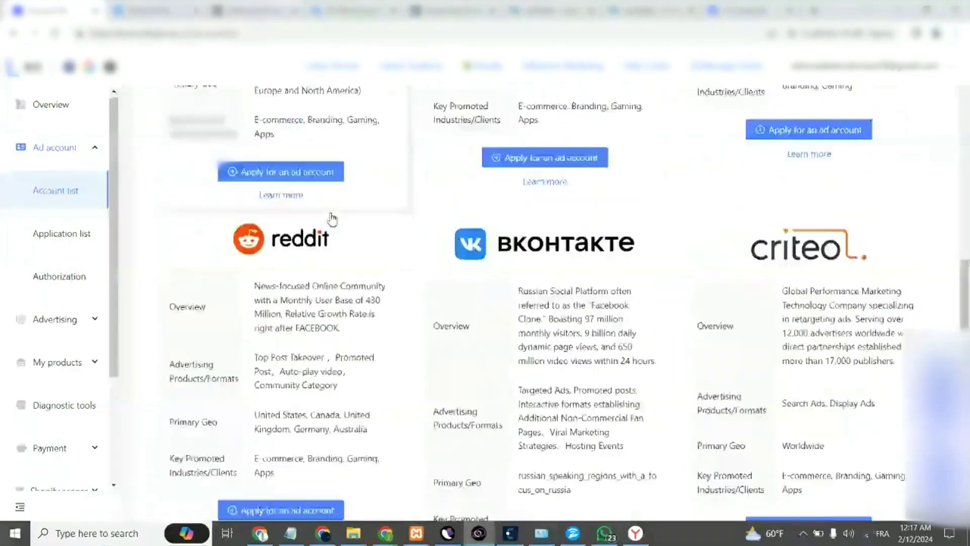
pyautogui.scroll(10, 331, 219)
pyautogui.scroll(3, 331, 219)
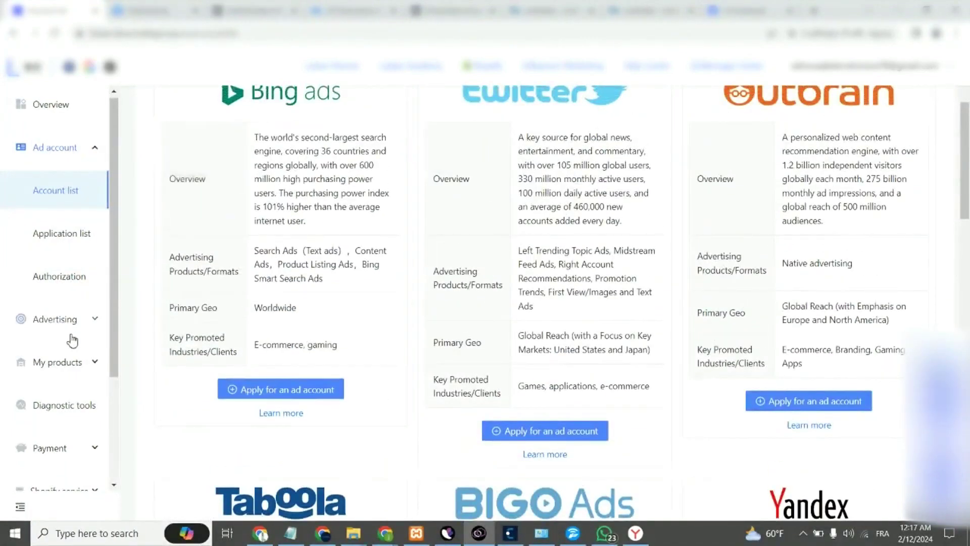
# Open the wallet recharge page in the payment section and choose Payoneer as payment method for the 100 USD recharge
pyautogui.scroll(-2, 82, 373)
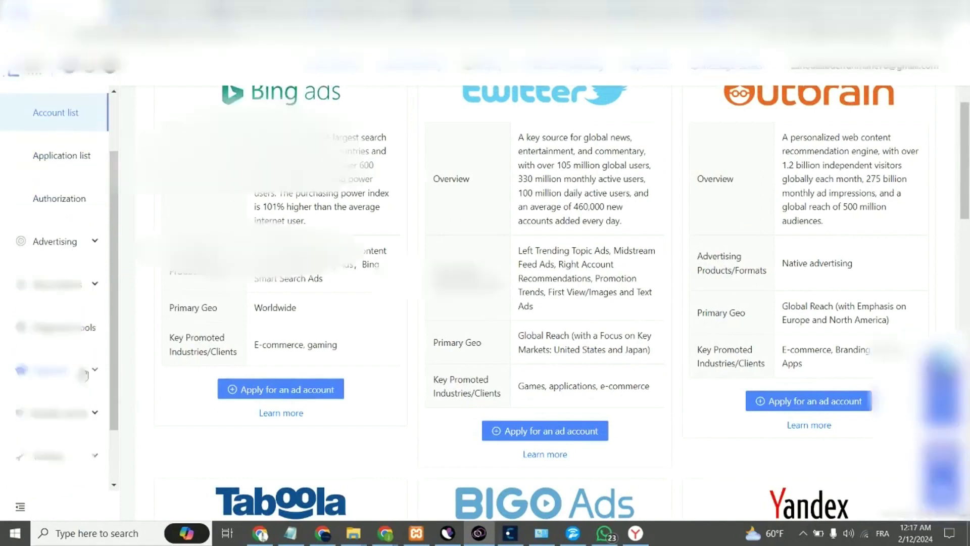
pyautogui.click(84, 374)
pyautogui.click(59, 419)
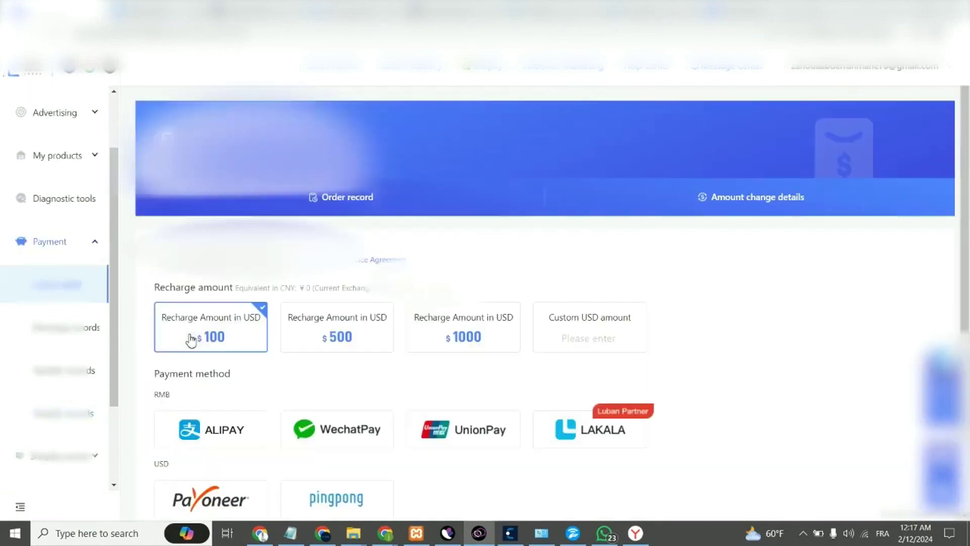
pyautogui.scroll(-2, 190, 342)
pyautogui.click(211, 434)
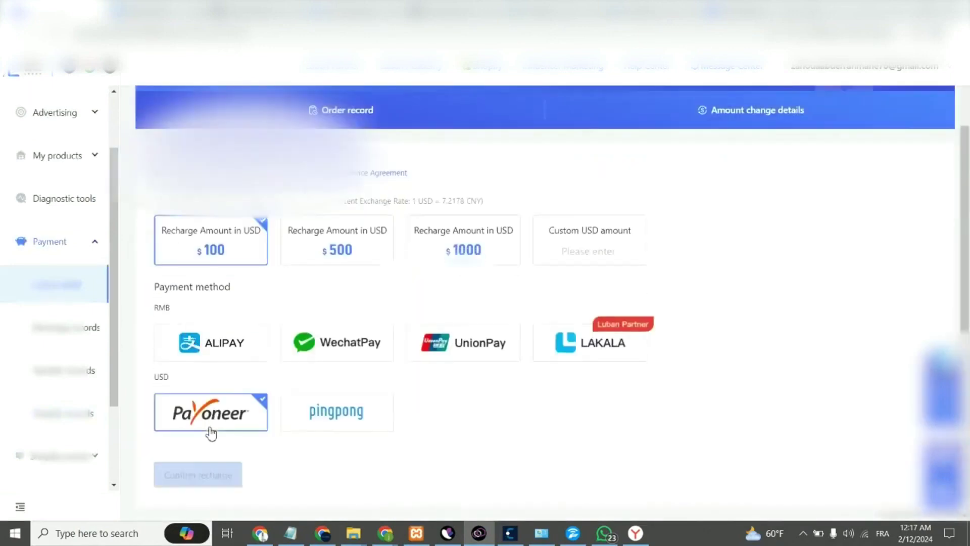
pyautogui.click(211, 472)
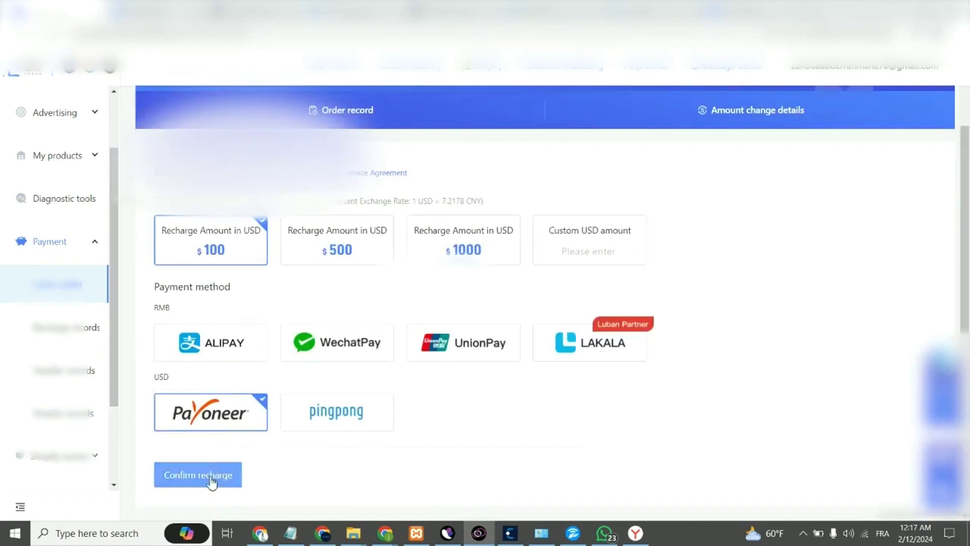
# Return to the Facebook ad account list, check the account balances and view the Business Managers bound to ad acount #1
pyautogui.scroll(2, 255, 275)
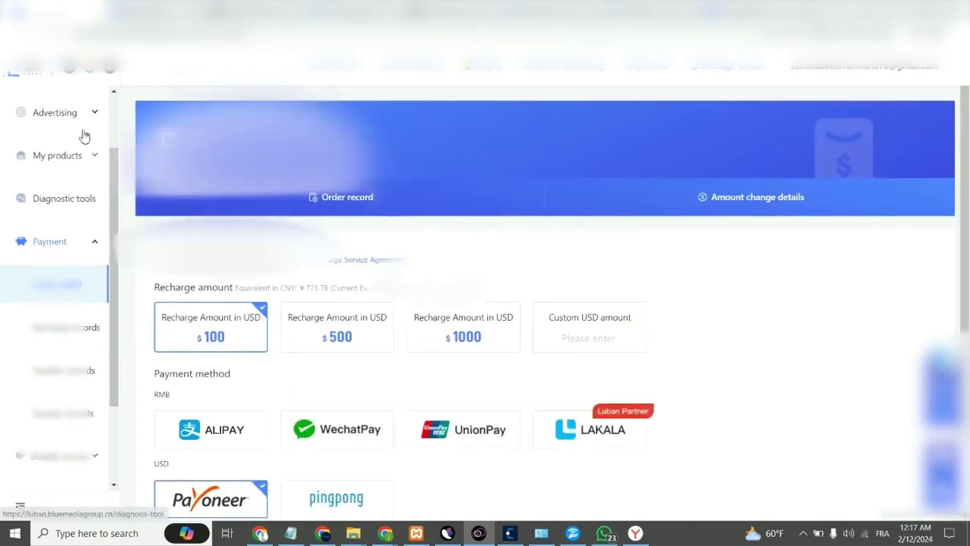
pyautogui.scroll(2, 91, 197)
pyautogui.click(88, 158)
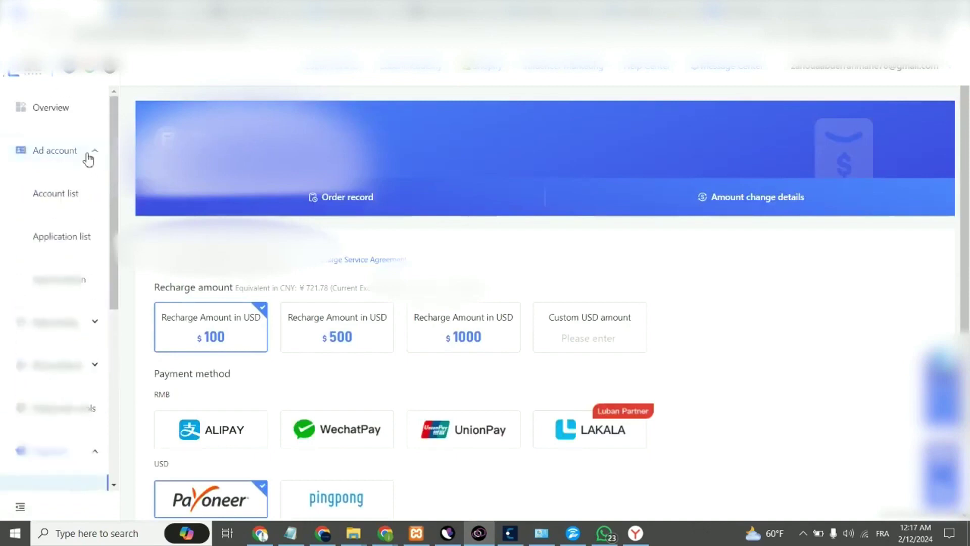
pyautogui.click(76, 194)
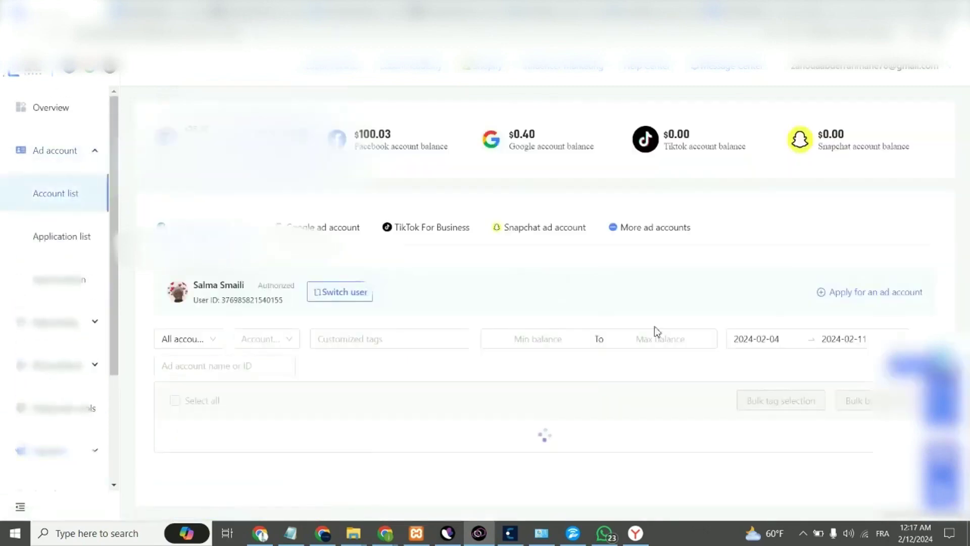
pyautogui.scroll(-2, 655, 329)
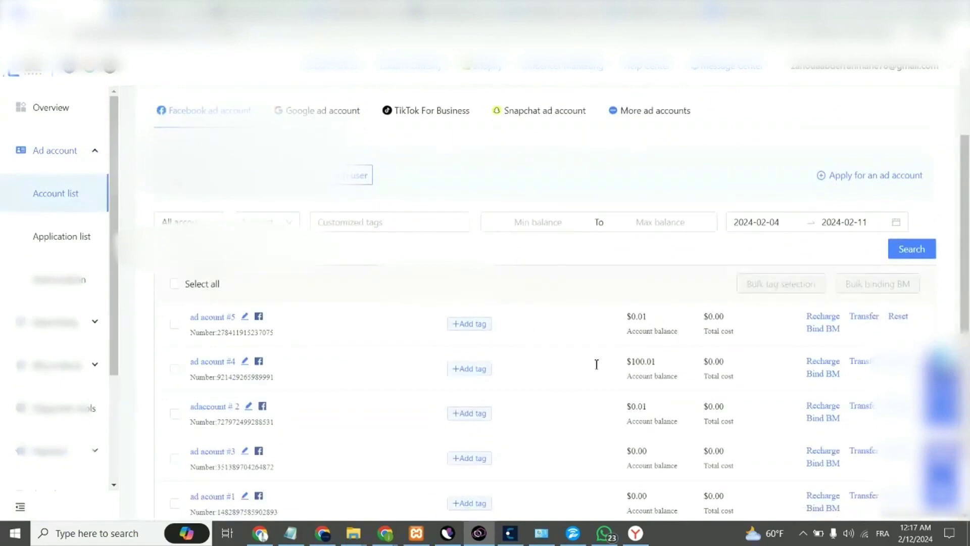
pyautogui.doubleClick(640, 362)
pyautogui.scroll(-1, 707, 422)
pyautogui.click(826, 448)
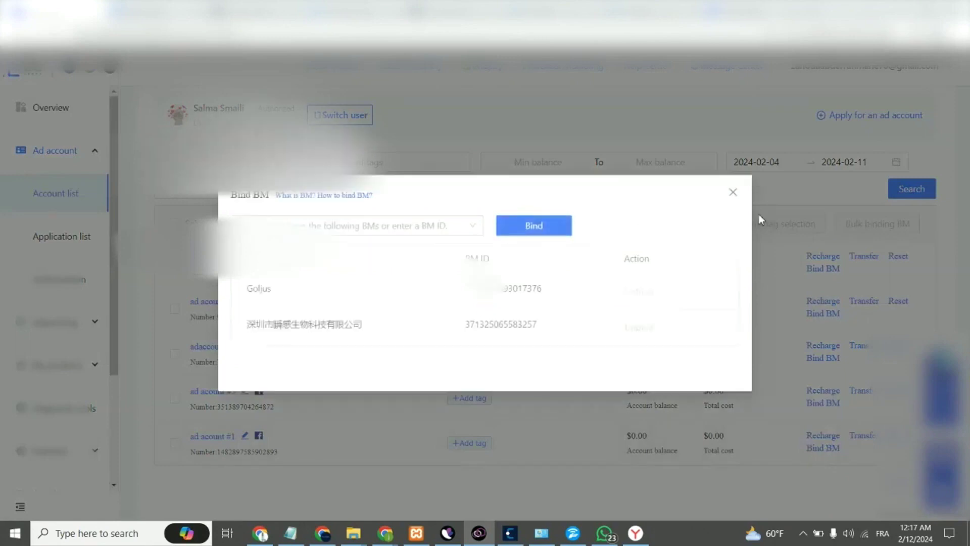
pyautogui.click(733, 192)
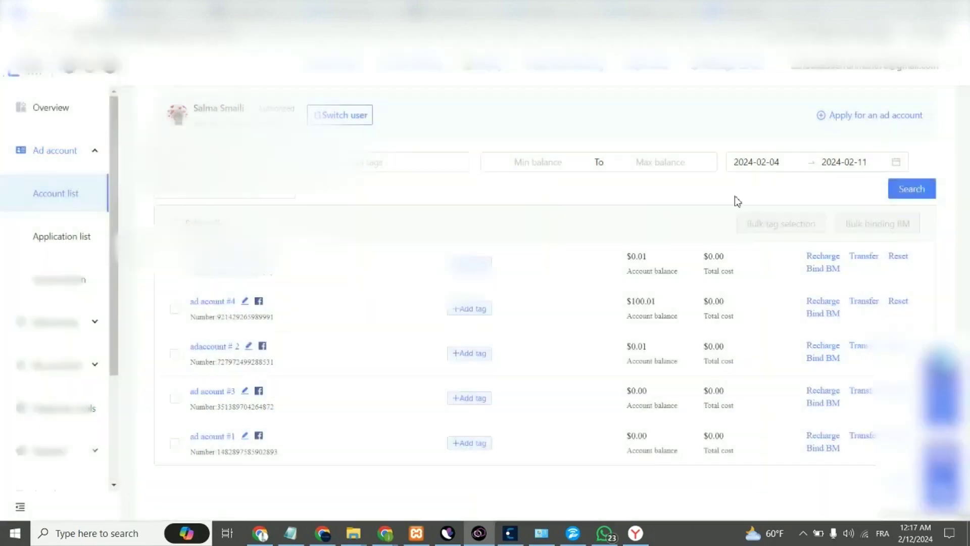
# Start a USD recharge for ad acount #3, enter the recharge amount and choose the LuBan wallet as payment method
pyautogui.click(824, 392)
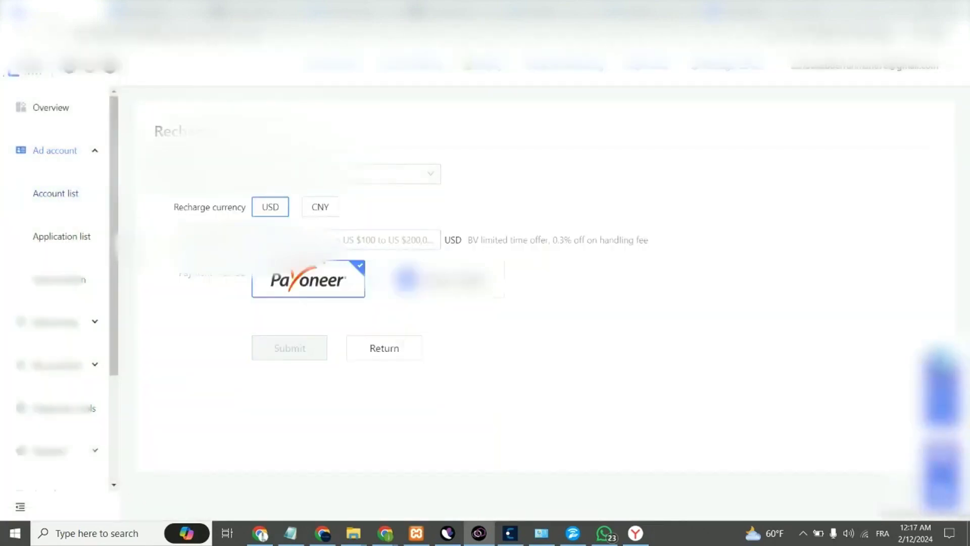
pyautogui.click(384, 239)
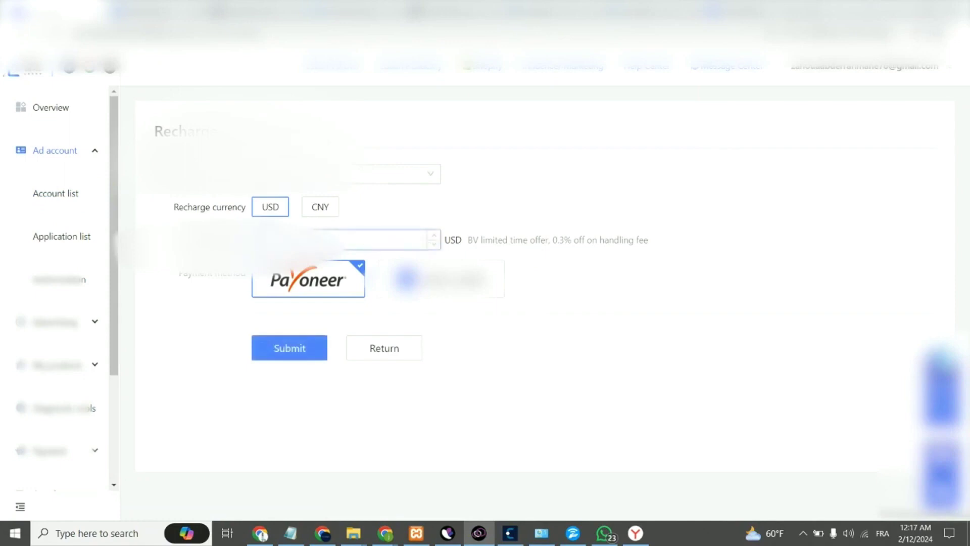
pyautogui.click(369, 244)
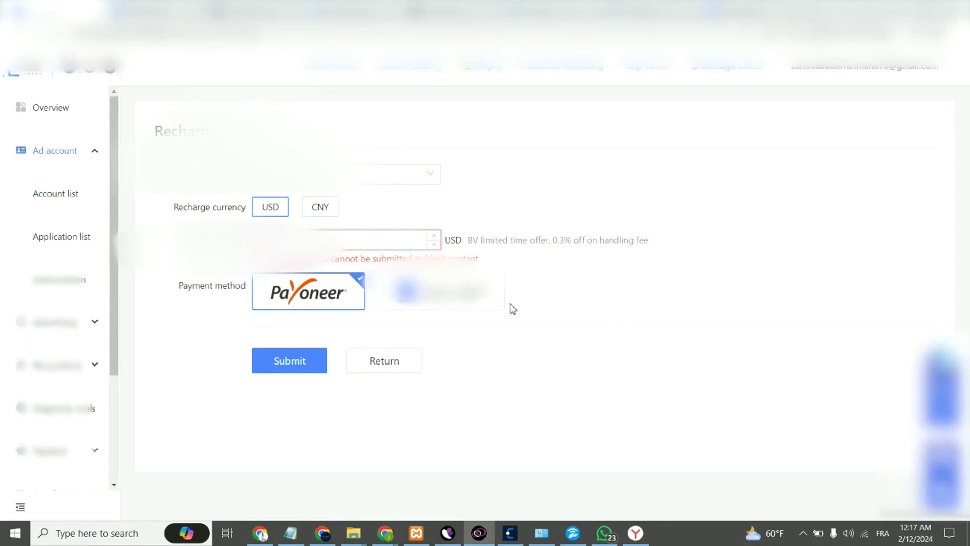
pyautogui.click(286, 359)
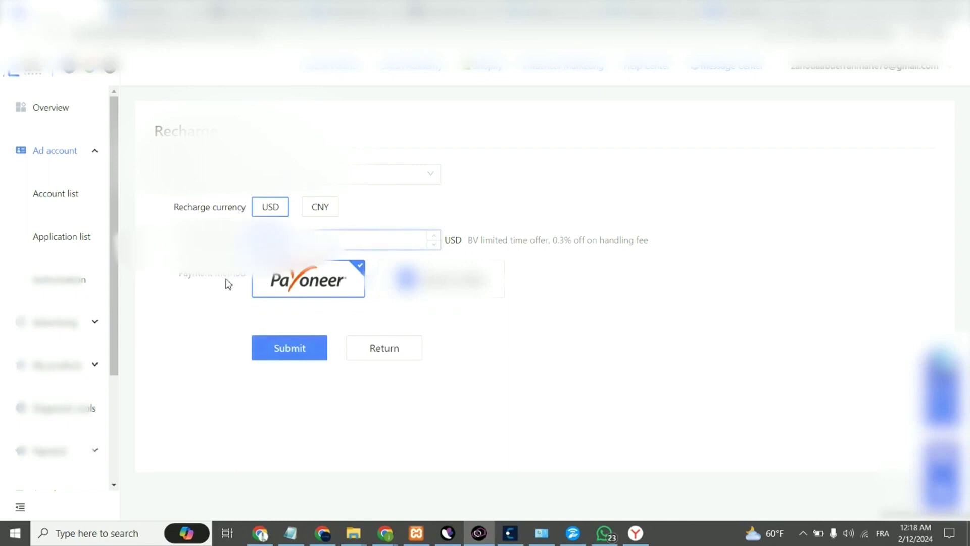
pyautogui.click(289, 351)
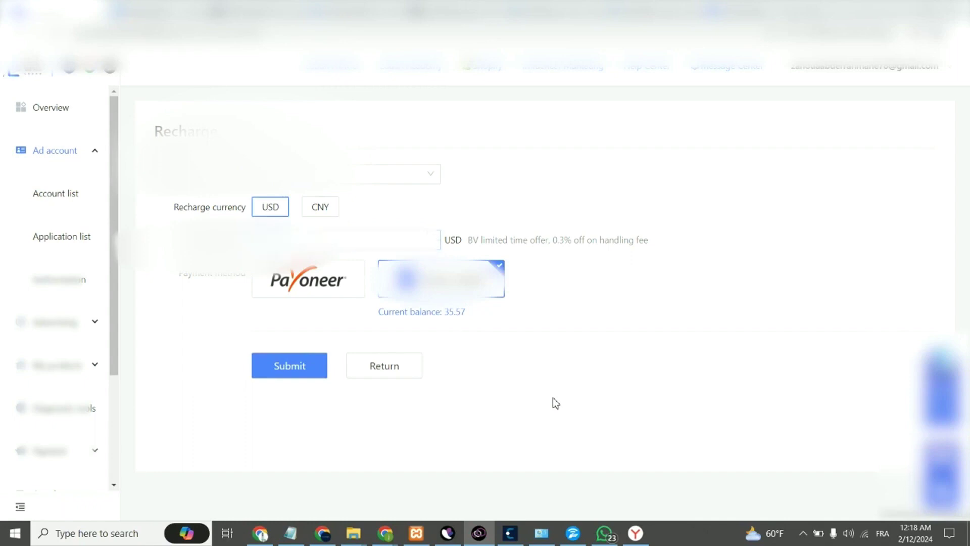
# Submit the recharge order, confirm the payment and acknowledge its completion
pyautogui.click(271, 371)
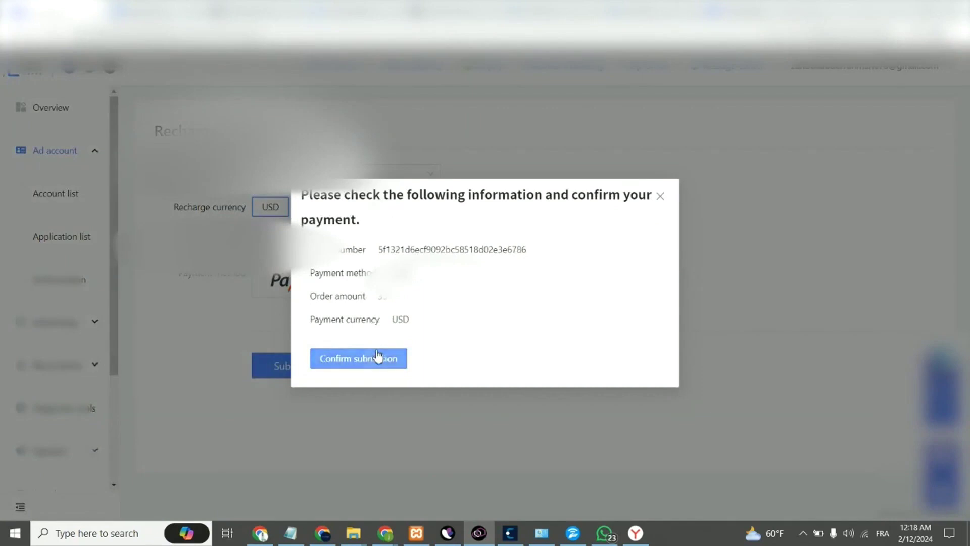
pyautogui.click(660, 196)
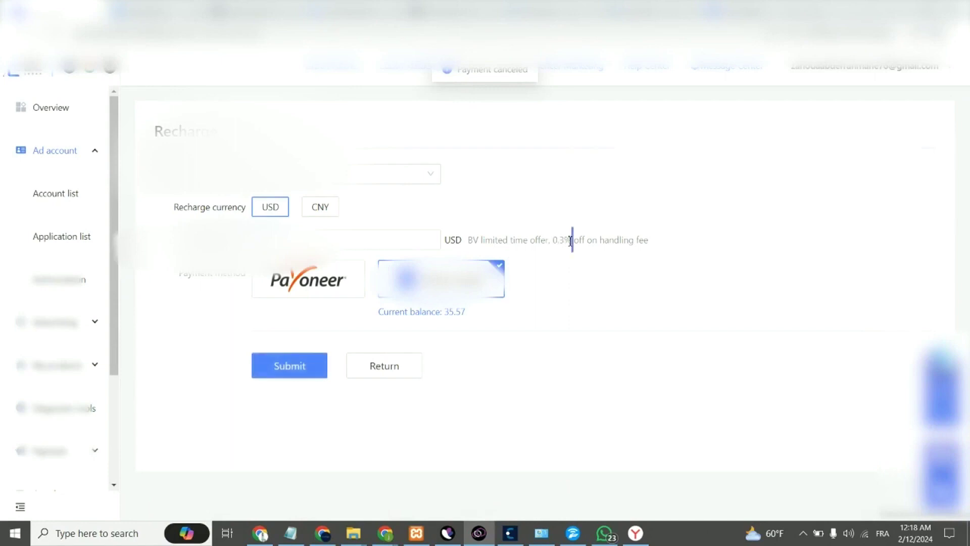
pyautogui.click(274, 362)
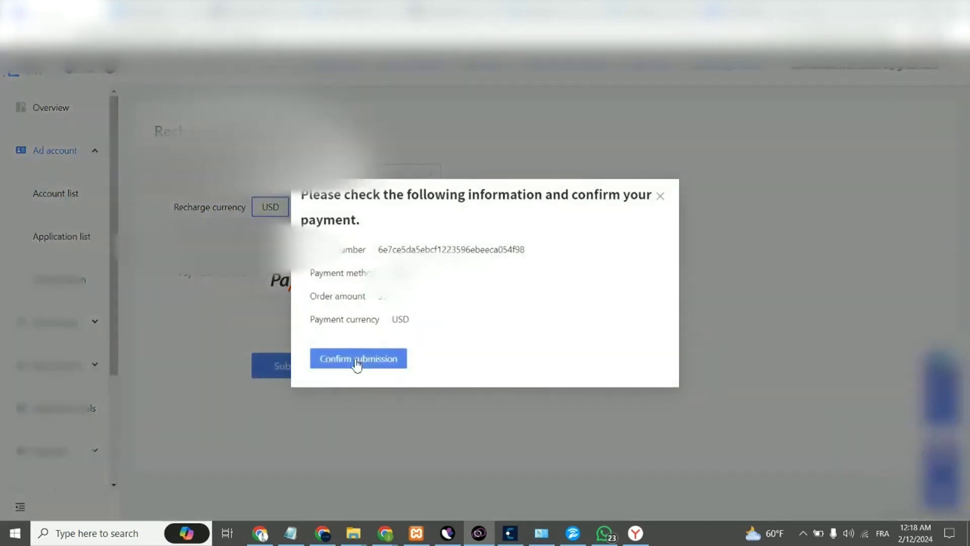
pyautogui.click(357, 362)
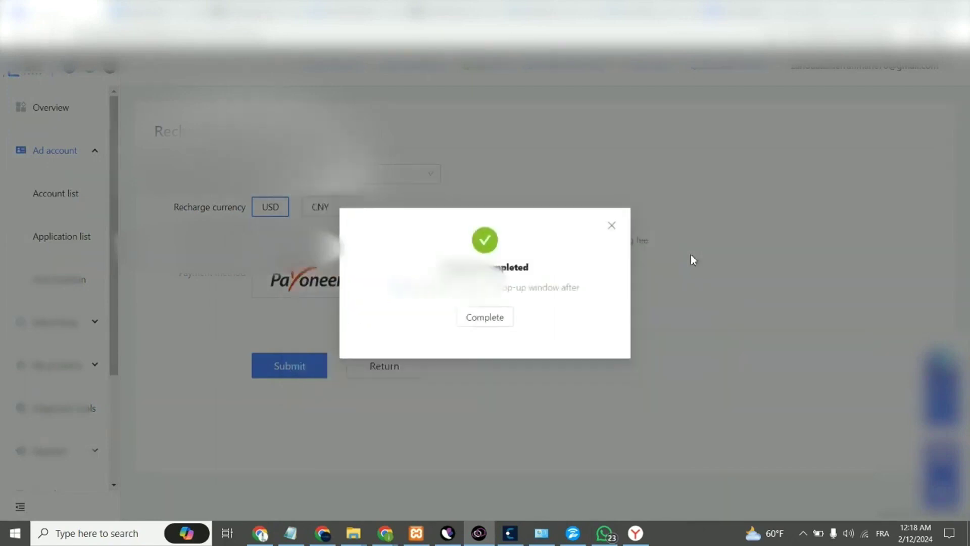
pyautogui.click(487, 317)
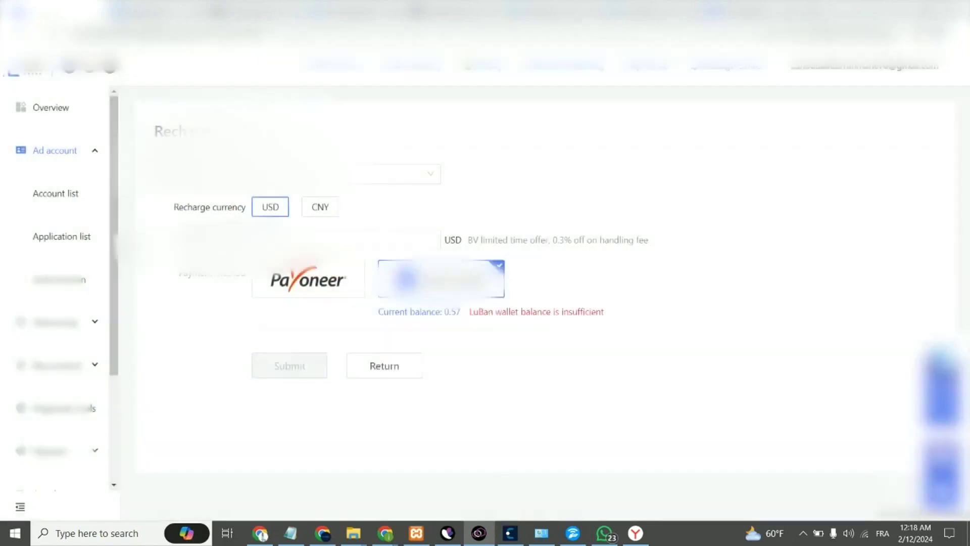
# Reopen the Facebook ad account list, switch to Facebook's Facturation et paiements page and review the accounts' statuses, payment methods and balances
pyautogui.click(87, 194)
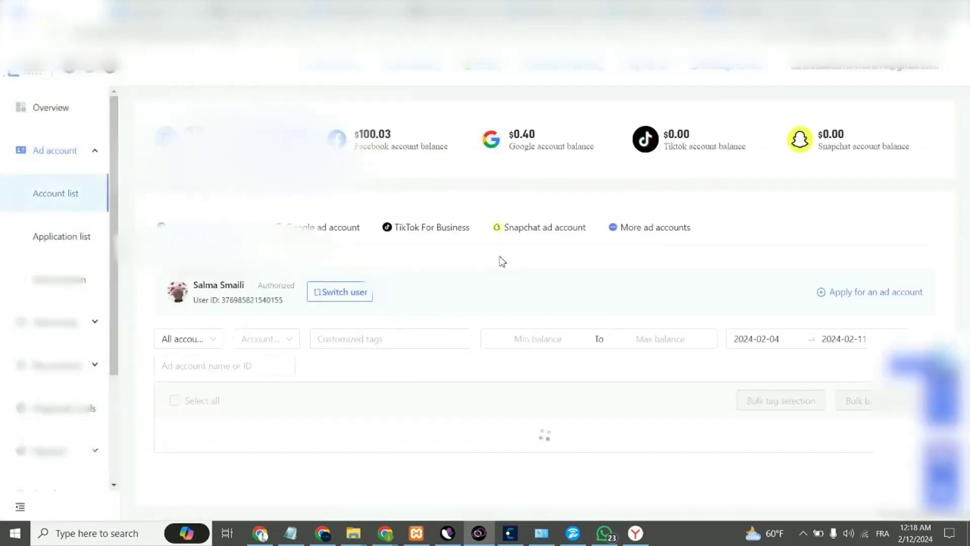
pyautogui.scroll(-3, 696, 371)
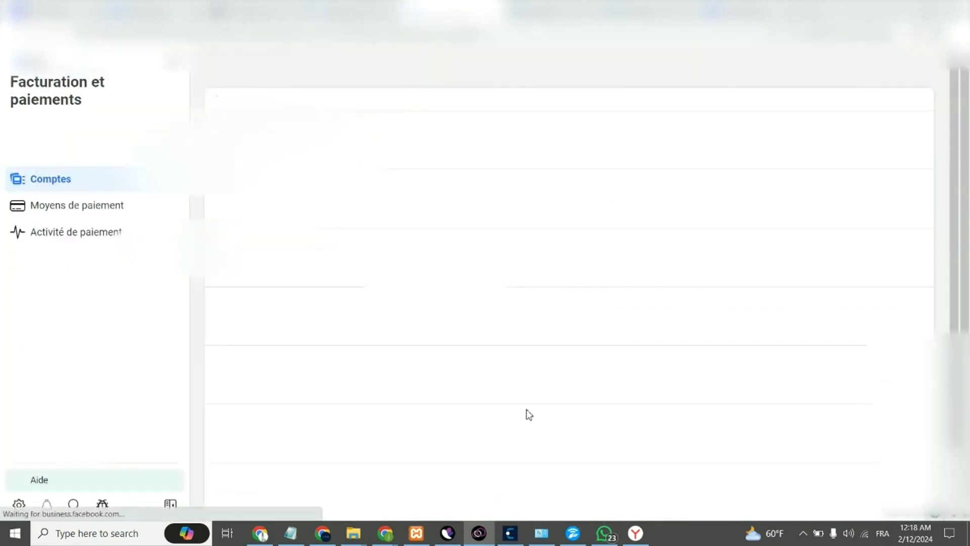
pyautogui.scroll(-1, 526, 411)
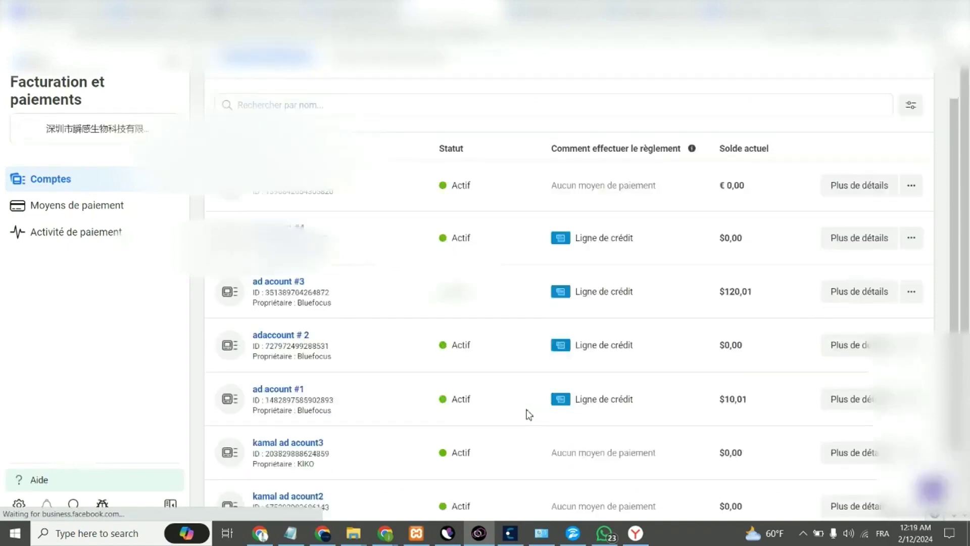
pyautogui.scroll(1, 630, 348)
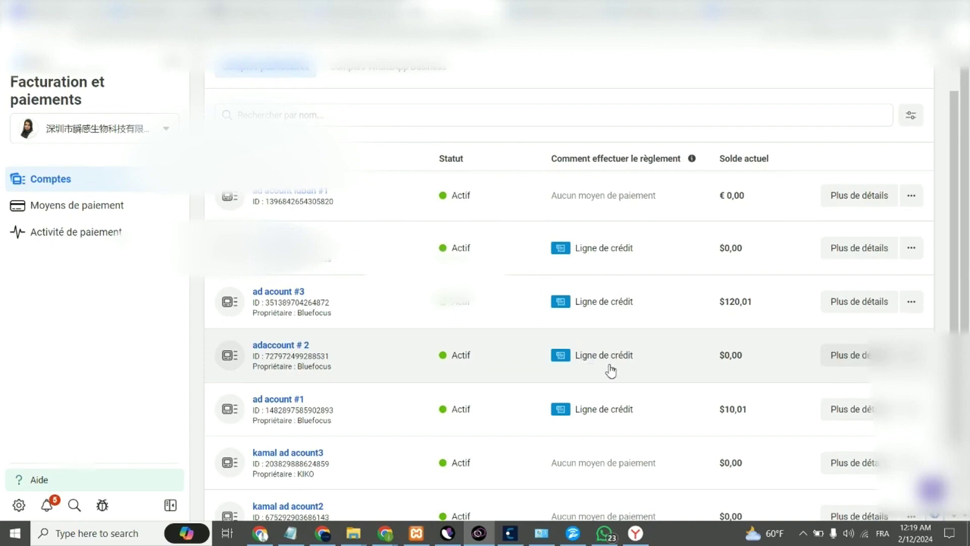
# Look over the business account's Moyens de paiement page and open its Activité de paiement page
pyautogui.click(104, 212)
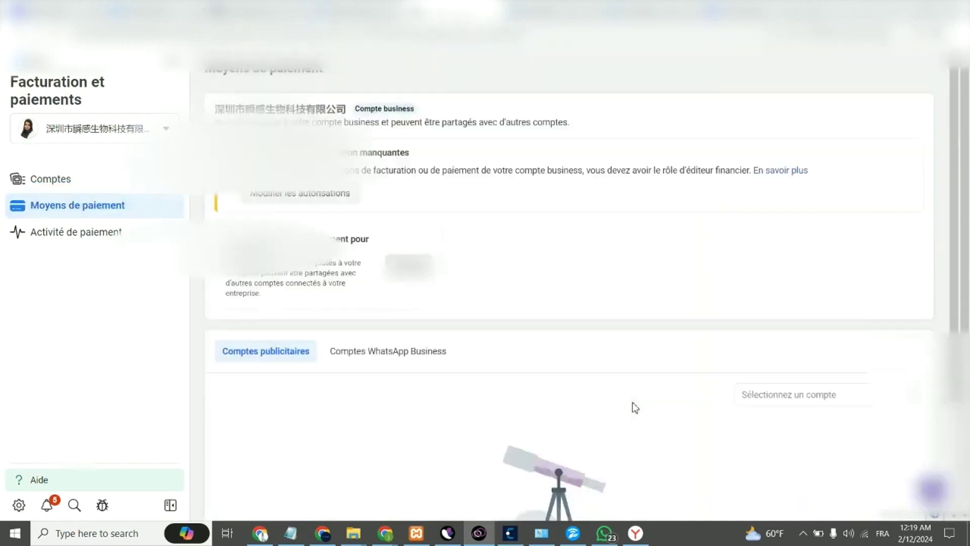
pyautogui.scroll(-3, 570, 371)
pyautogui.scroll(3, 555, 366)
pyautogui.click(78, 237)
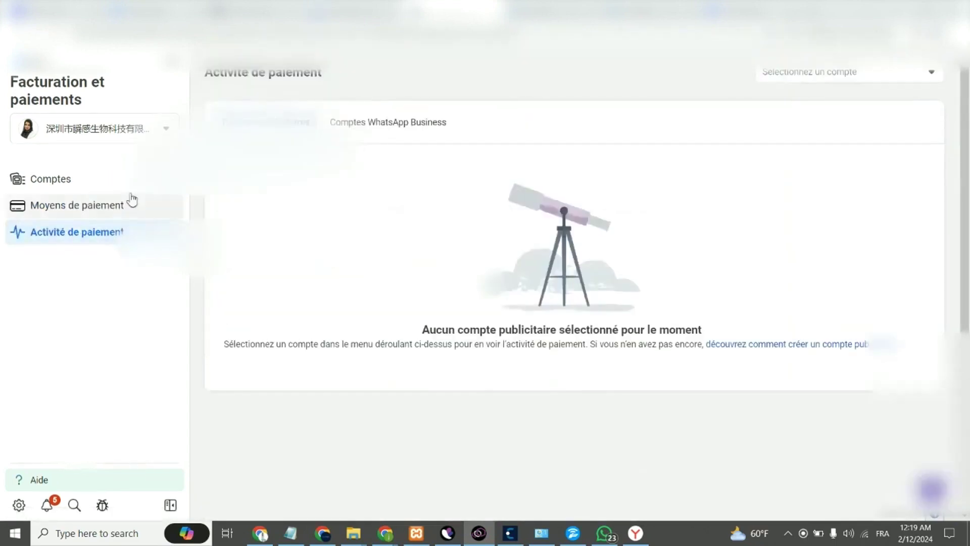
# Return to the Comptes list and open the billing details of ad acount #1
pyautogui.click(110, 181)
pyautogui.scroll(-2, 530, 394)
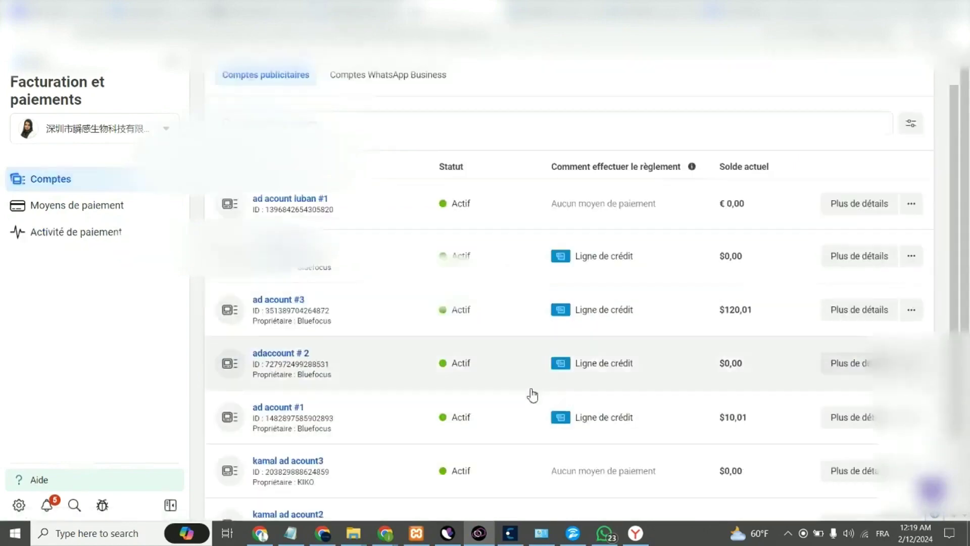
pyautogui.click(599, 420)
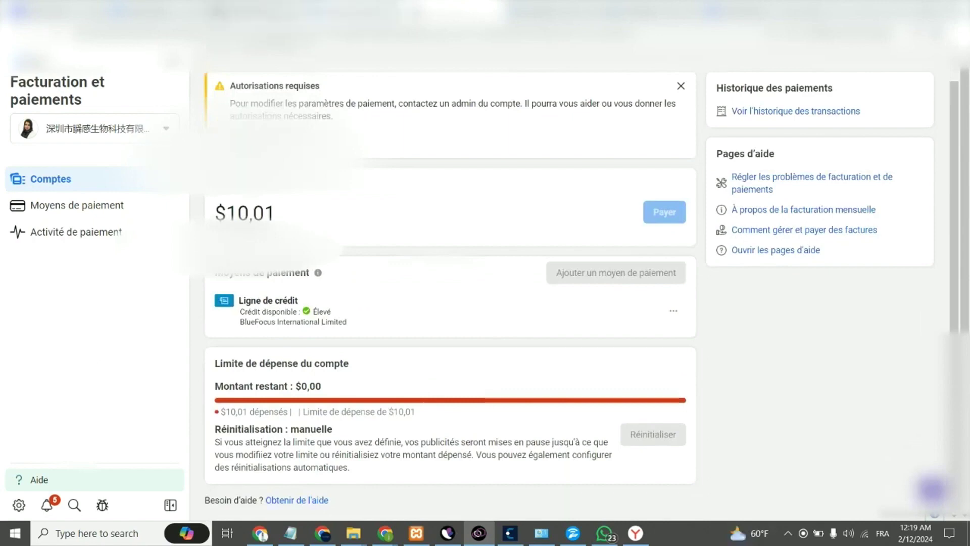
# Check ad acount #1's credit line on the Moyens de paiement page and return to the Comptes list
pyautogui.click(74, 205)
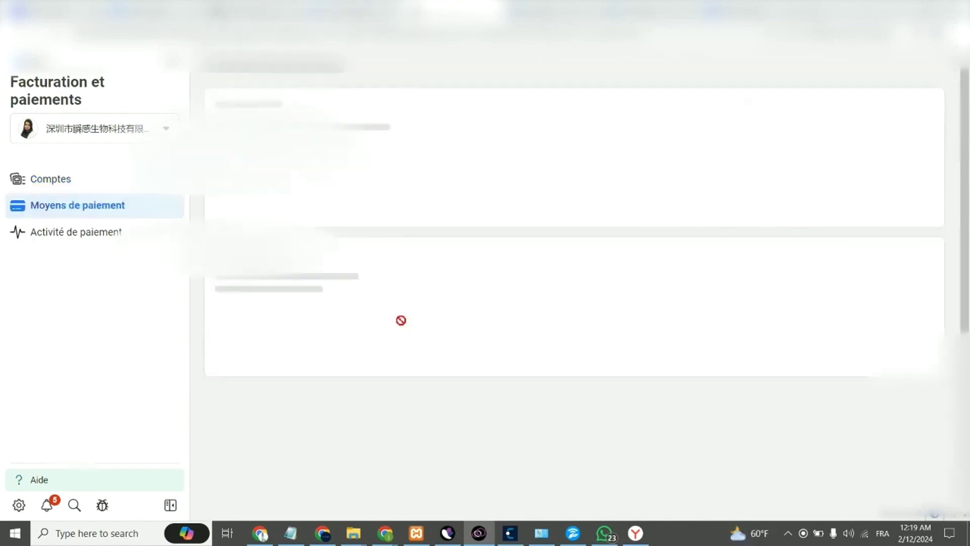
pyautogui.scroll(-3, 357, 330)
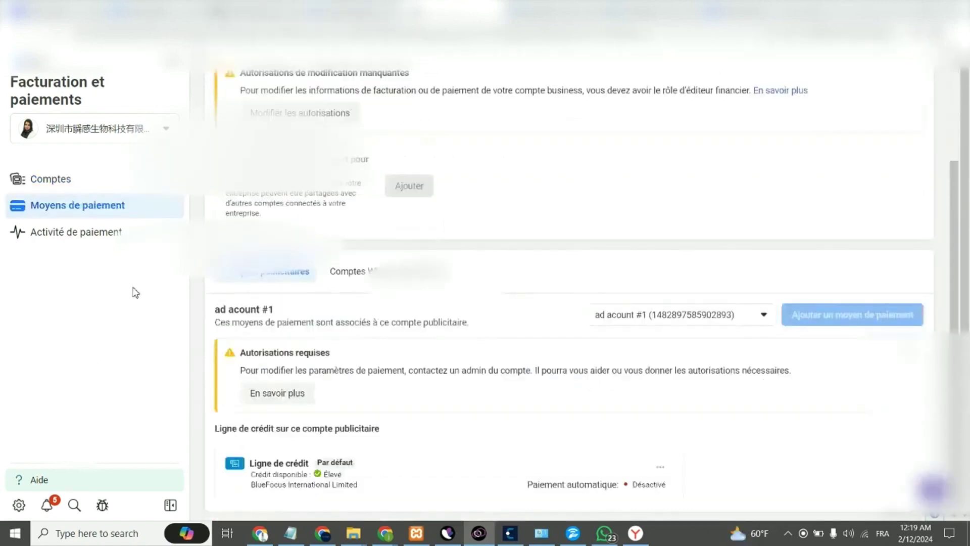
pyautogui.click(91, 186)
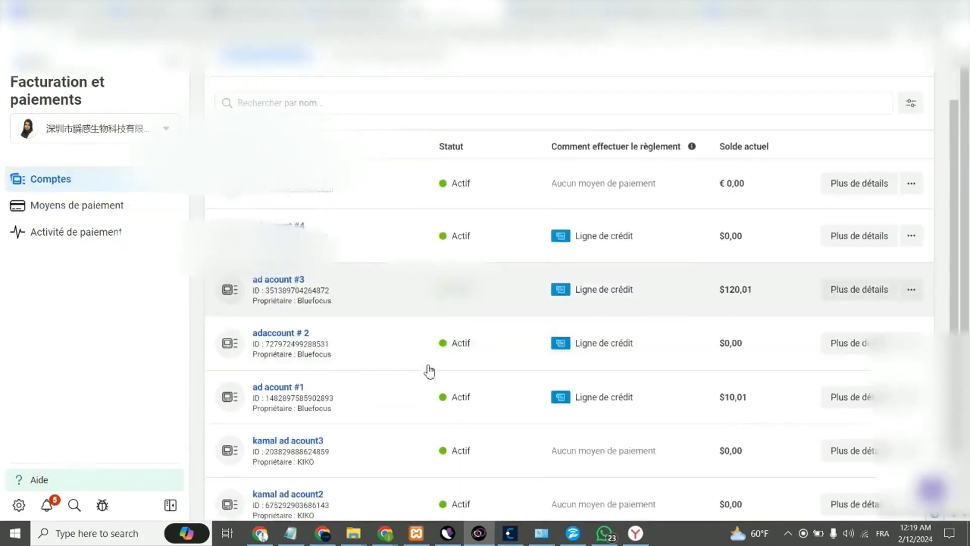
# Open the billing details of adaccount # 2 and examine its remaining spending amount and credit line
pyautogui.click(591, 329)
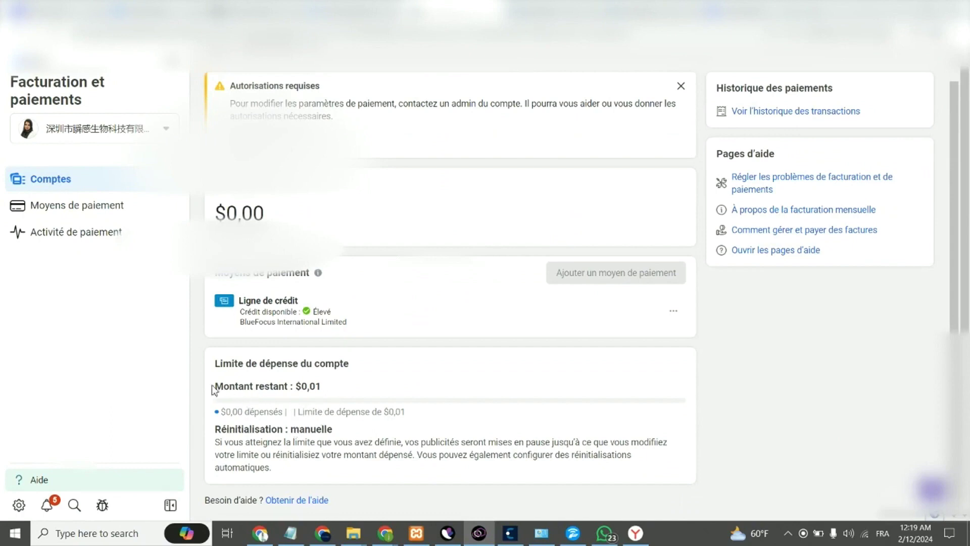
pyautogui.tripleClick(307, 387)
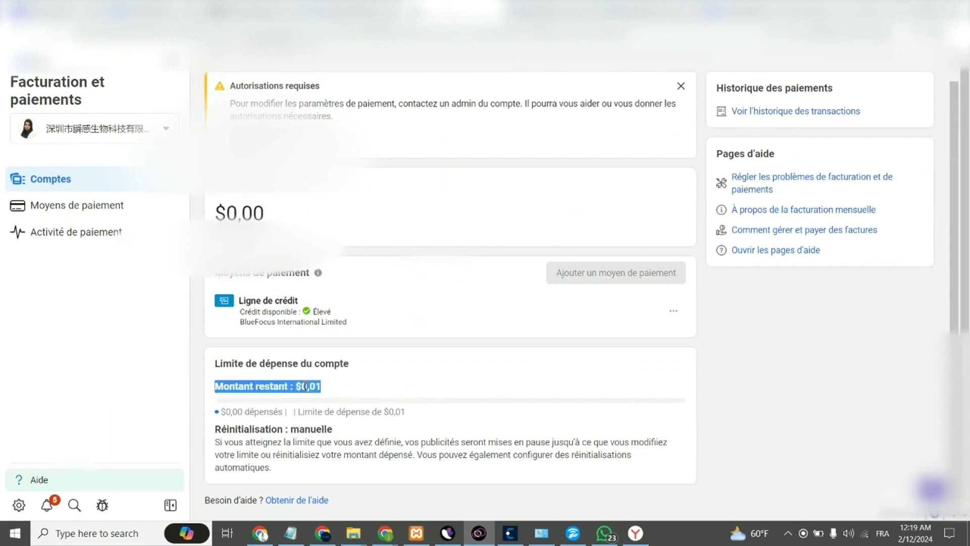
pyautogui.moveTo(306, 386); pyautogui.dragTo(261, 320)
pyautogui.tripleClick(262, 321)
pyautogui.click(371, 339)
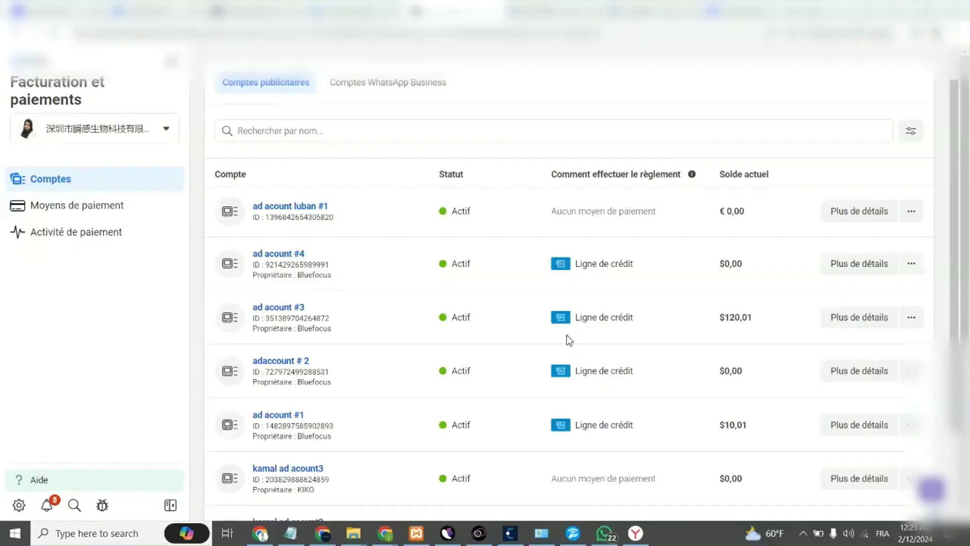
# Open the billing details of ad acount #3 and examine its remaining spending amount and available credit line
pyautogui.click(306, 308)
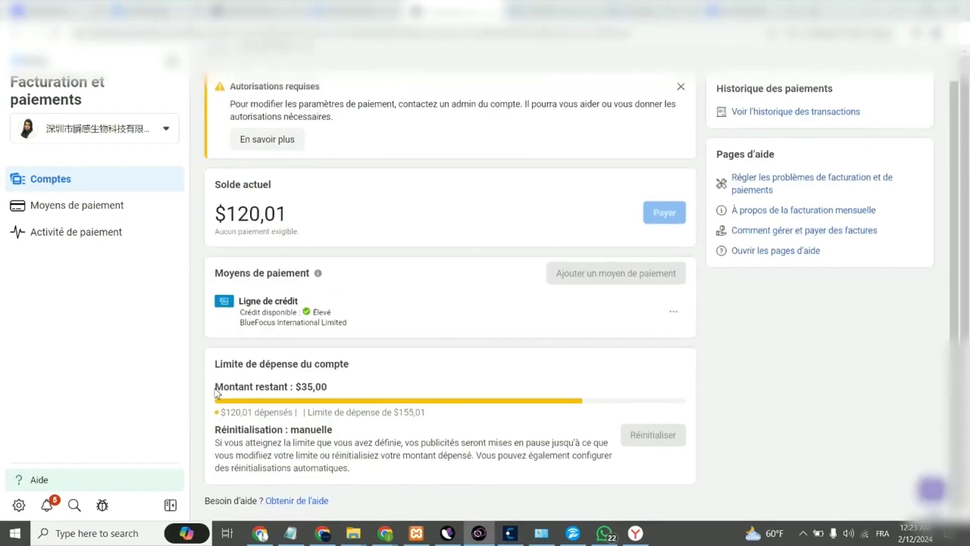
pyautogui.moveTo(216, 387); pyautogui.dragTo(354, 398)
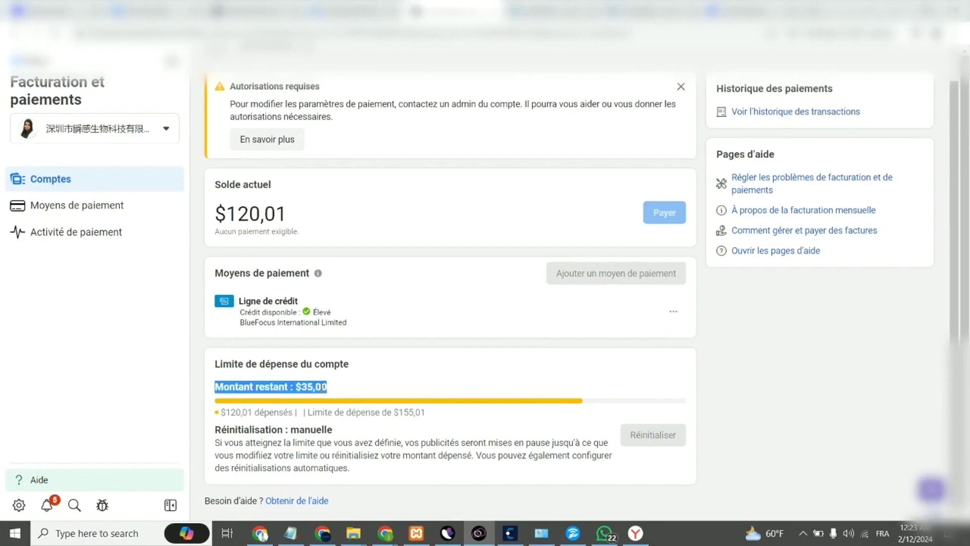
pyautogui.doubleClick(314, 386)
pyautogui.click(321, 388)
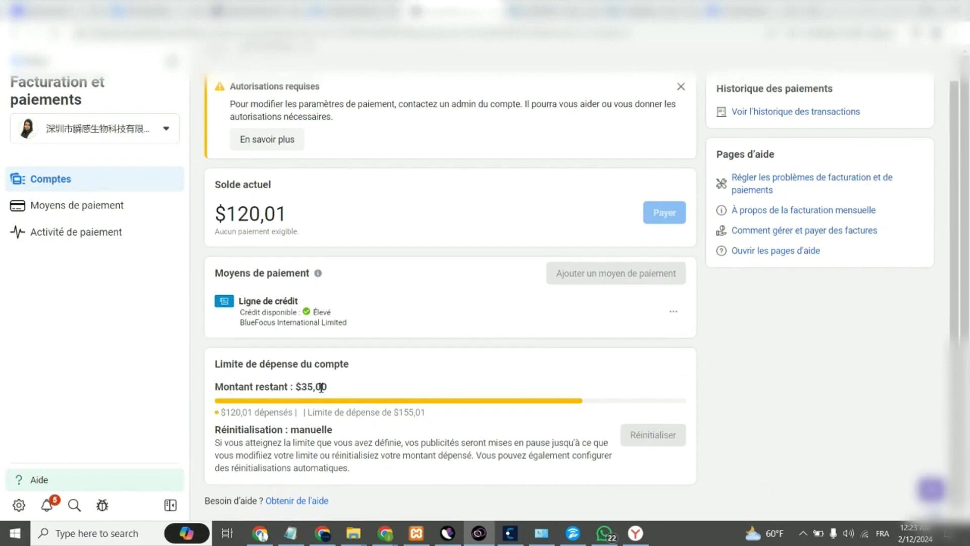
pyautogui.doubleClick(322, 388)
pyautogui.moveTo(238, 314); pyautogui.dragTo(303, 314)
pyautogui.click(312, 319)
pyautogui.doubleClick(319, 315)
pyautogui.click(362, 325)
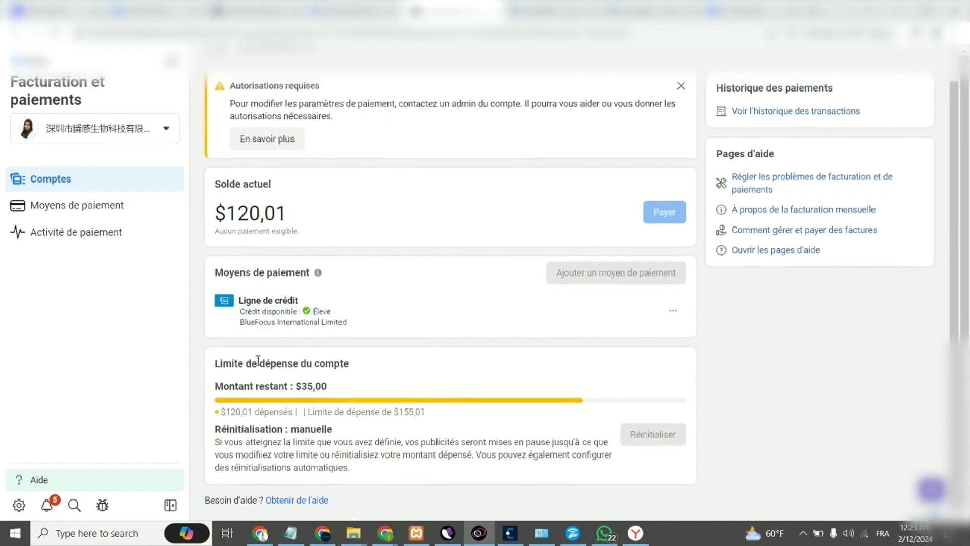
pyautogui.scroll(1, 342, 307)
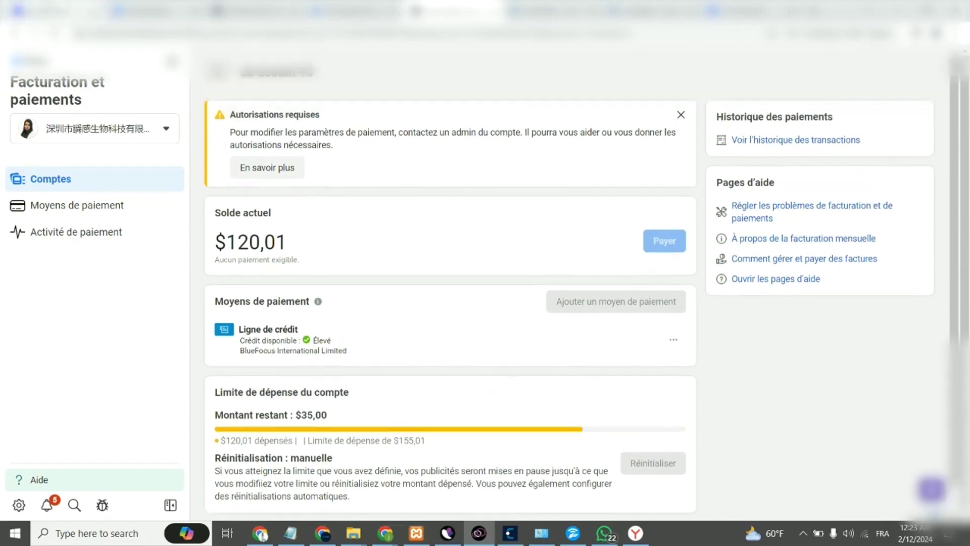
# Switch to the Luban ad account list and review the balances and available actions of the Facebook ad accounts
pyautogui.moveTo(41, 10)
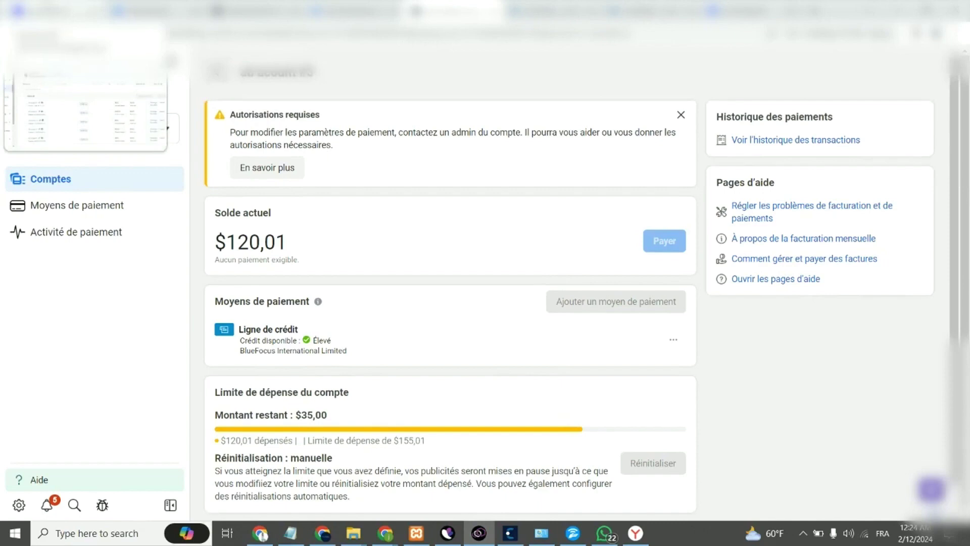
pyautogui.click(41, 11)
pyautogui.scroll(-1, 357, 296)
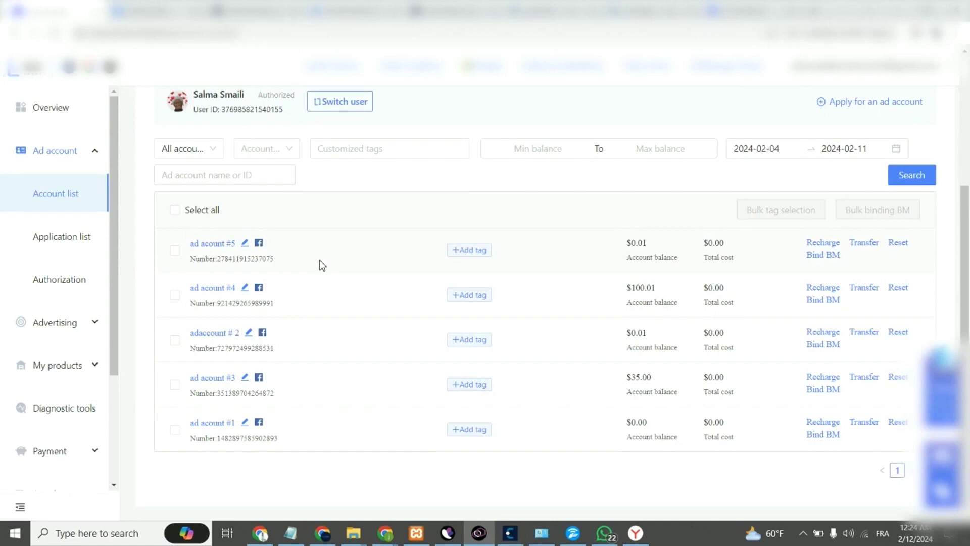
pyautogui.scroll(1, 320, 260)
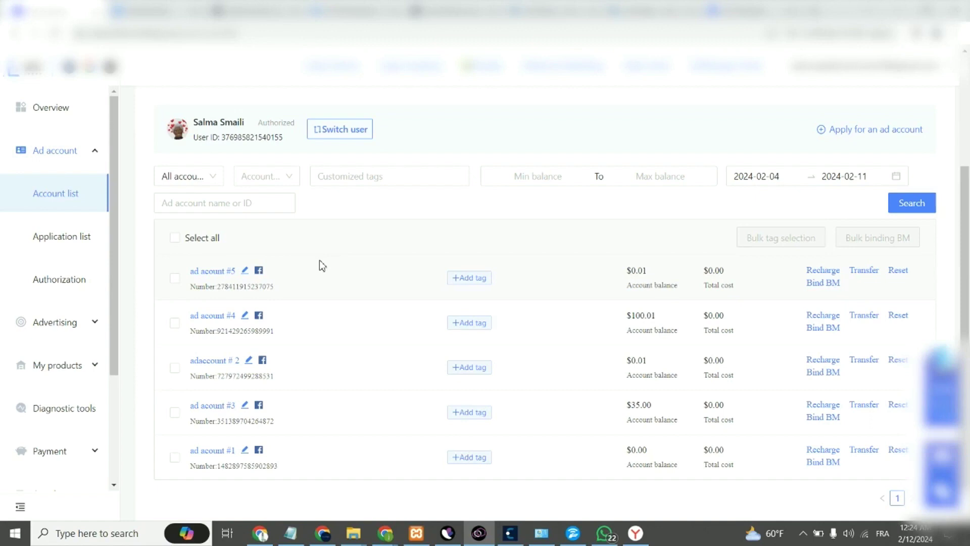
pyautogui.scroll(-1, 439, 340)
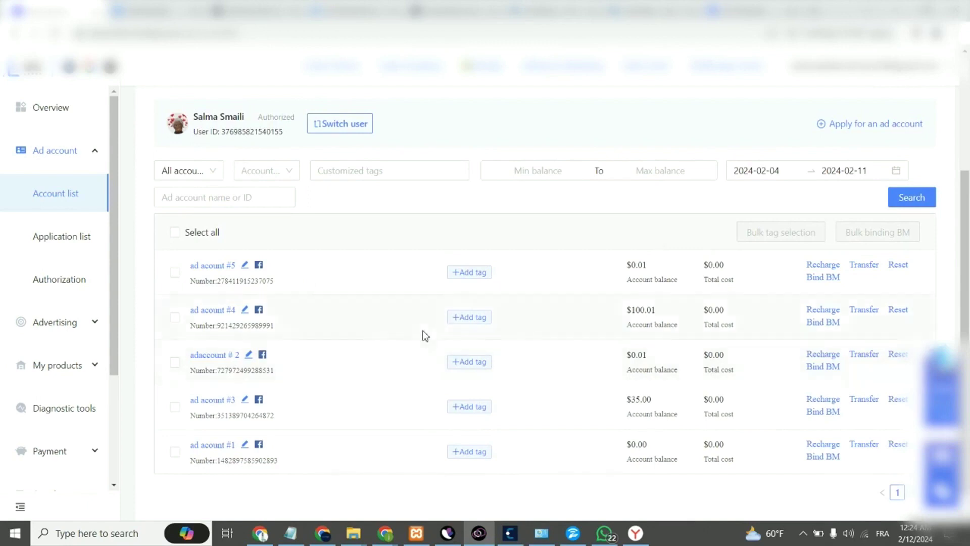
pyautogui.scroll(2, 423, 336)
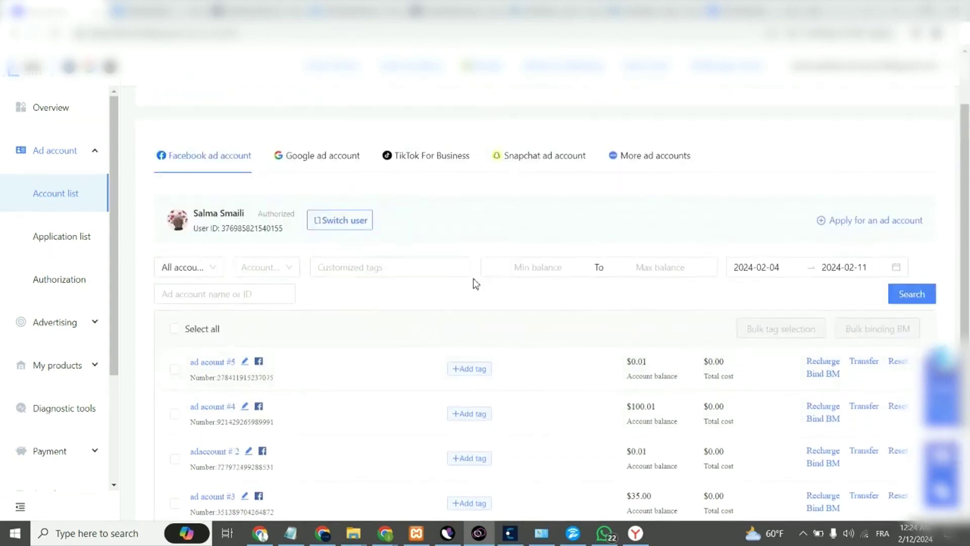
pyautogui.scroll(2, 475, 283)
pyautogui.scroll(-4, 529, 369)
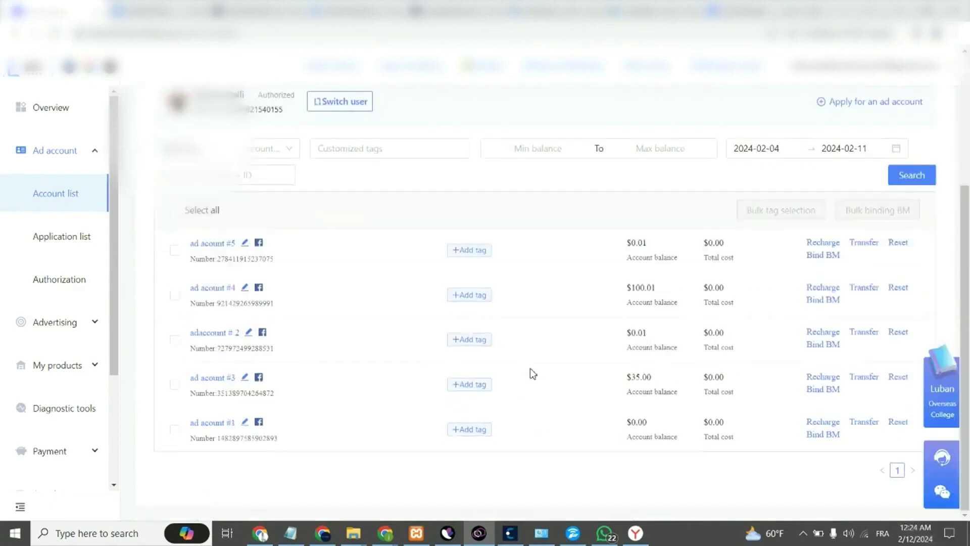
pyautogui.scroll(3, 532, 373)
pyautogui.scroll(-3, 531, 373)
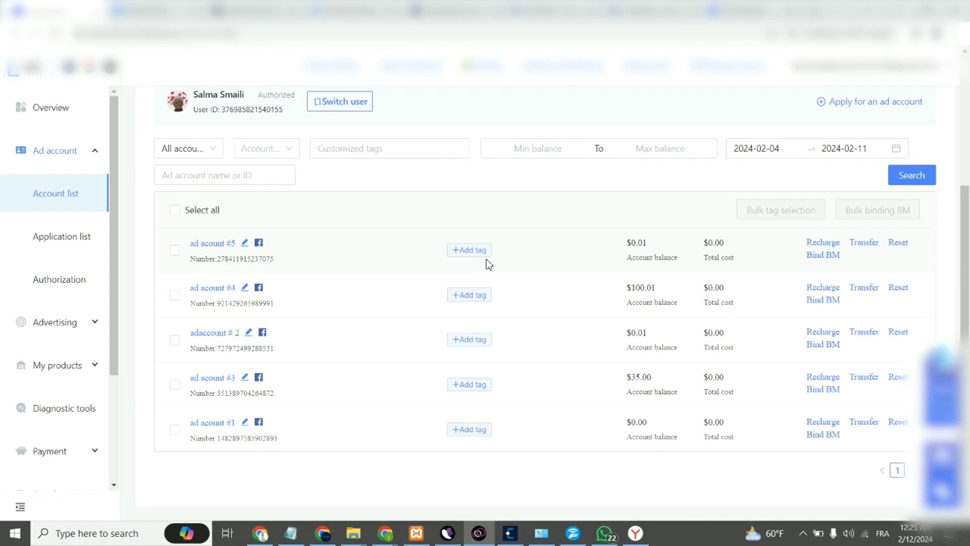
# Open the My pixel page under Advertising and look over the pixels under BM
pyautogui.click(74, 326)
pyautogui.click(60, 366)
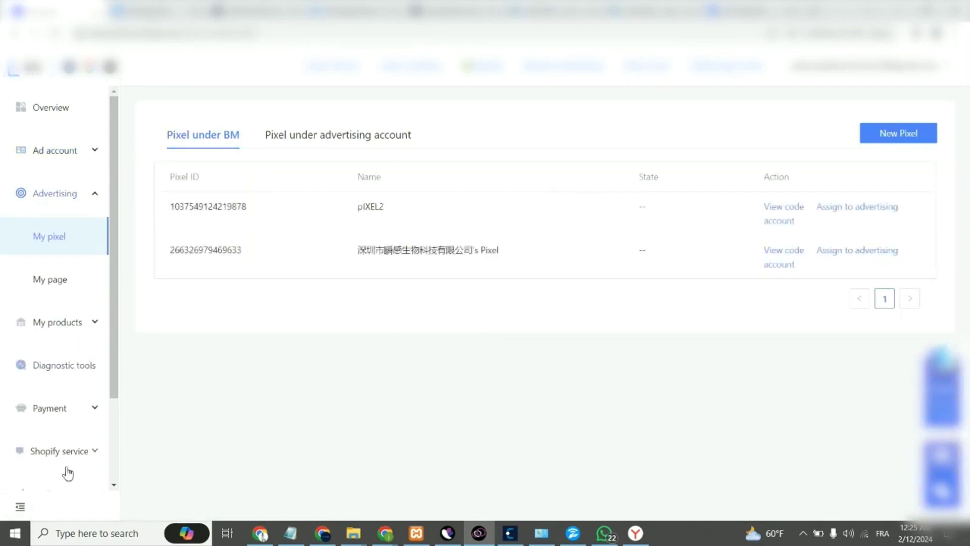
pyautogui.scroll(-1, 68, 473)
pyautogui.scroll(1, 75, 372)
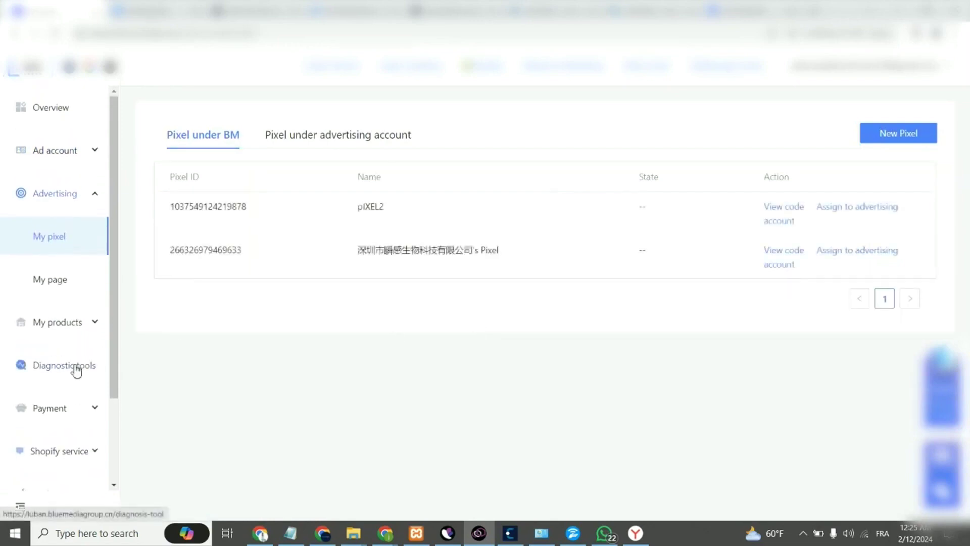
# Return to the ad account list and look through the Facebook ad accounts again
pyautogui.click(79, 150)
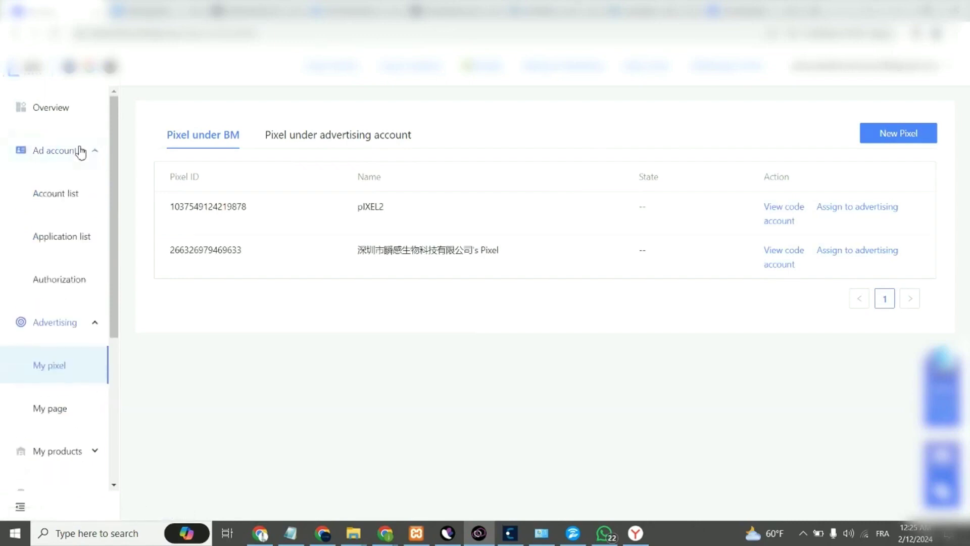
pyautogui.click(64, 199)
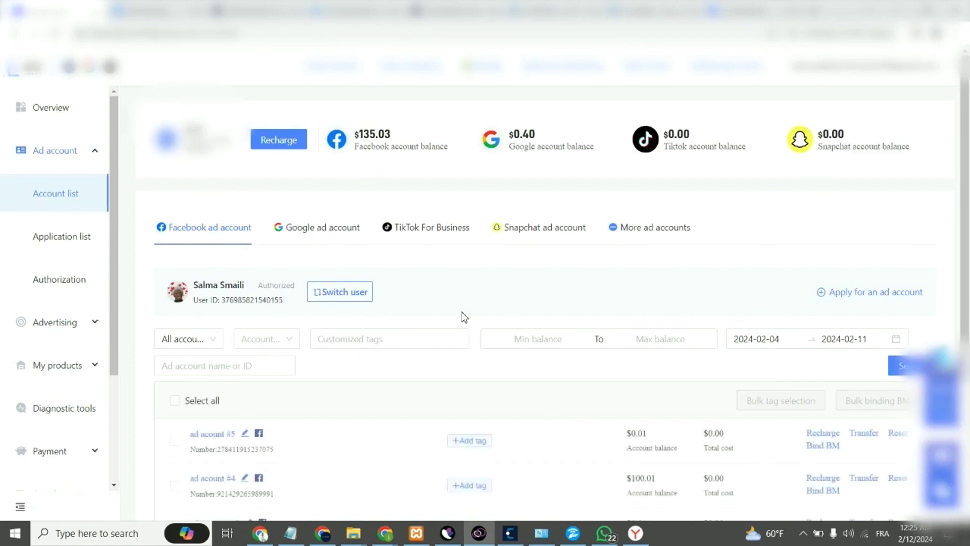
pyautogui.scroll(-1, 464, 317)
pyautogui.scroll(-3, 464, 317)
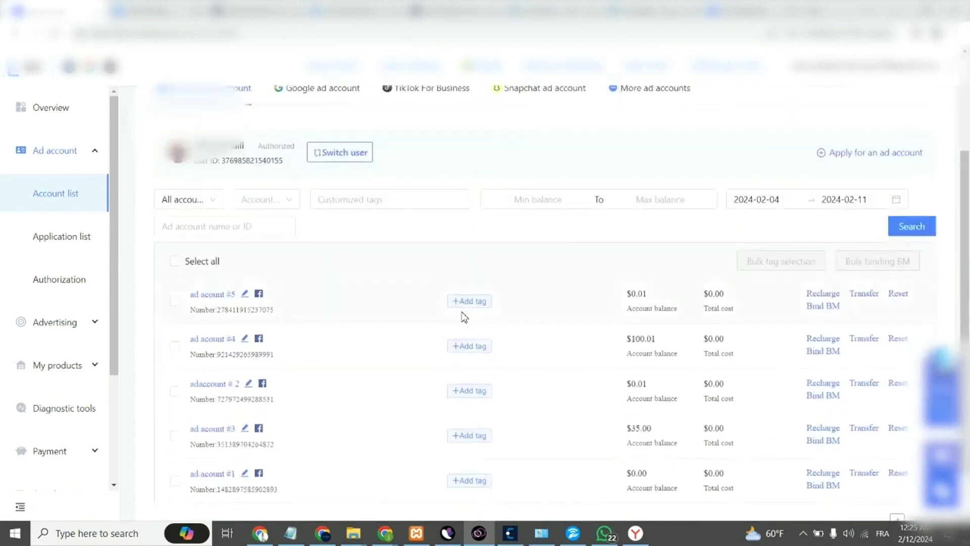